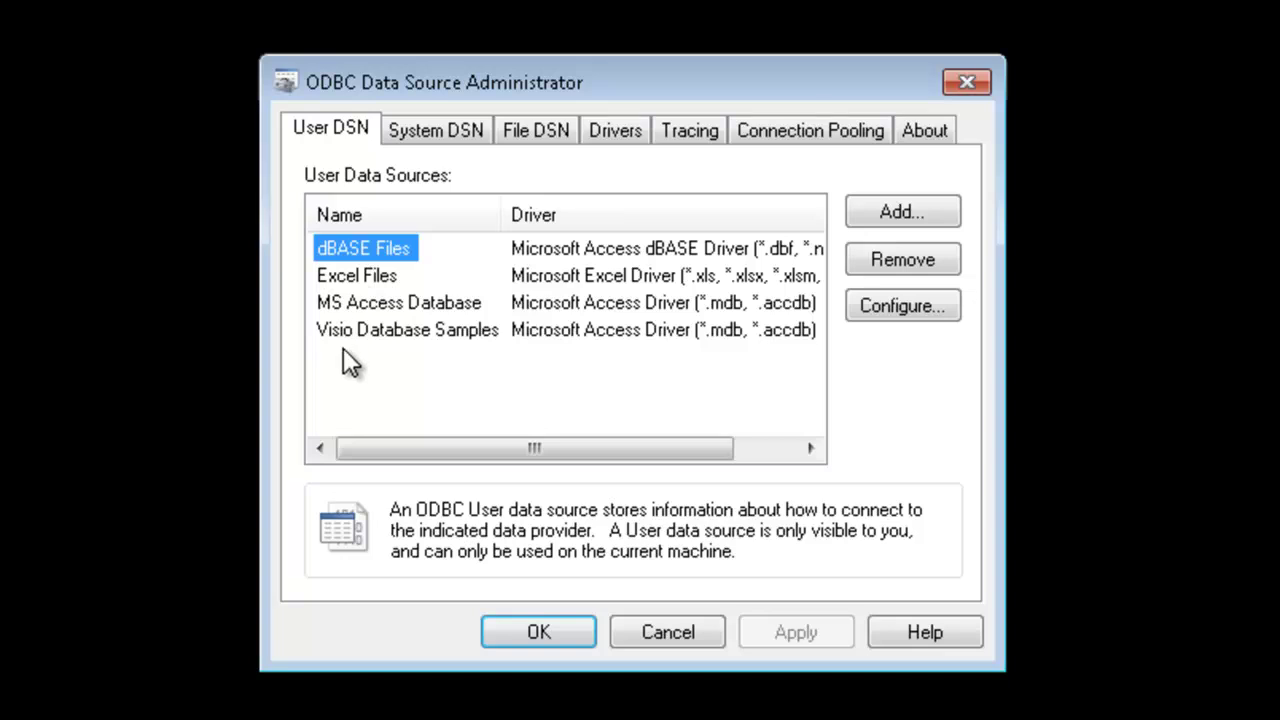
Show the System DSN tab and confirm that no system data sources are listed.
click(407, 140)
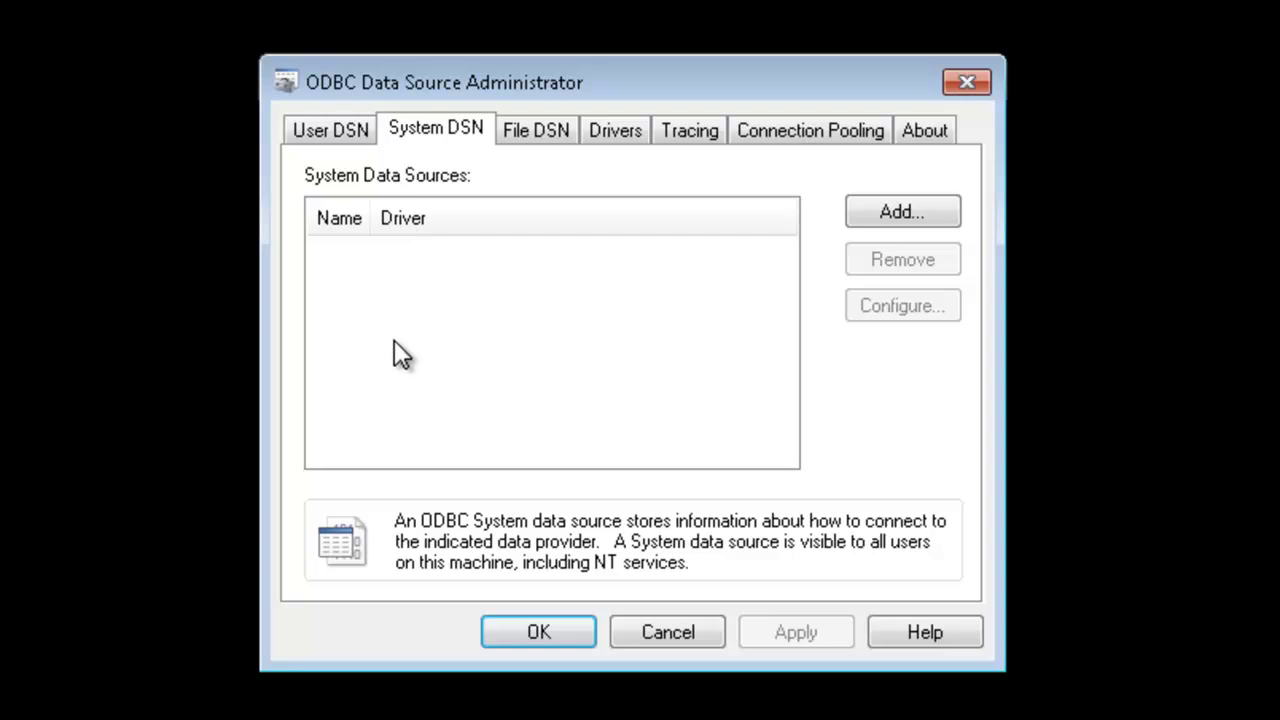
Add a new user data source that uses the SQL Server driver.
click(340, 134)
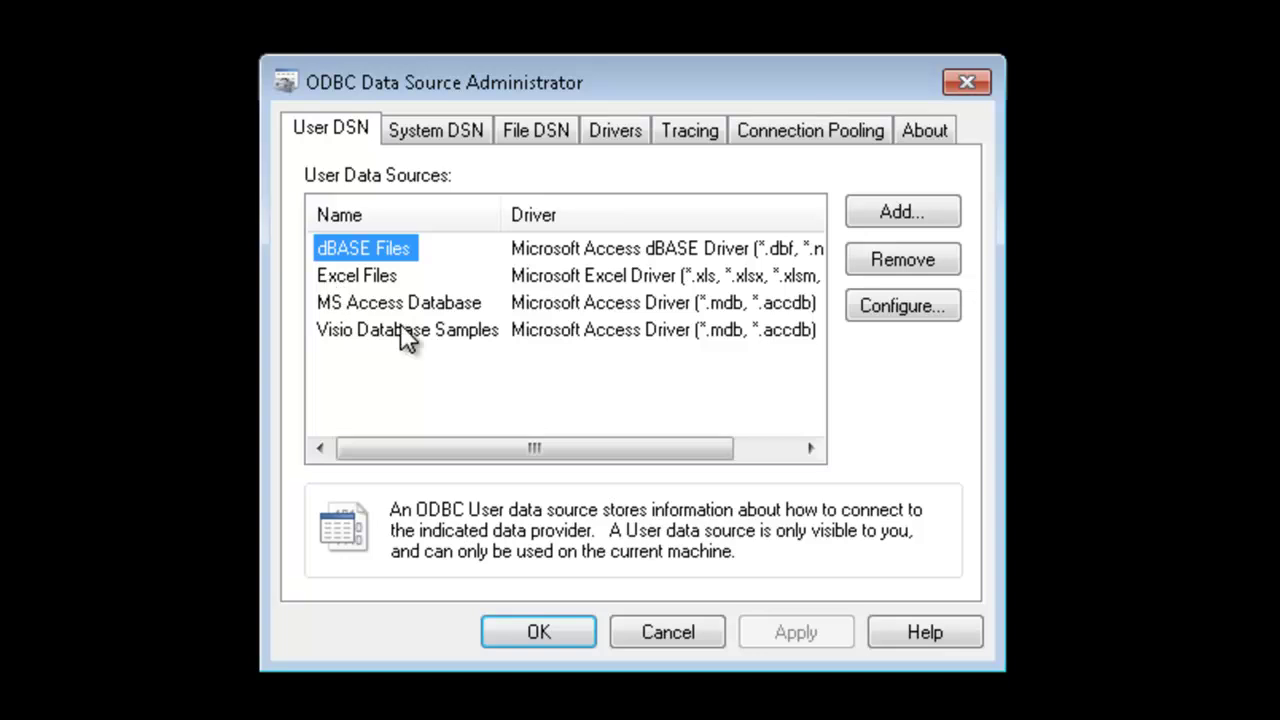
click(896, 213)
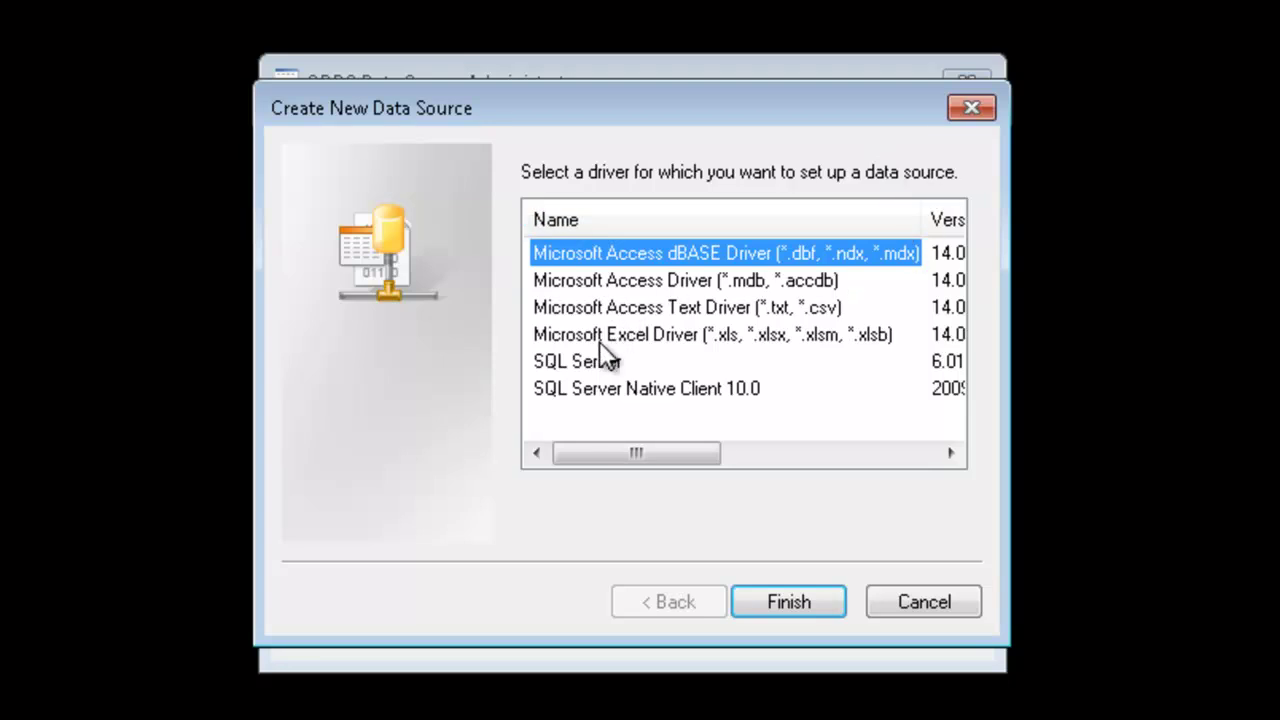
click(577, 360)
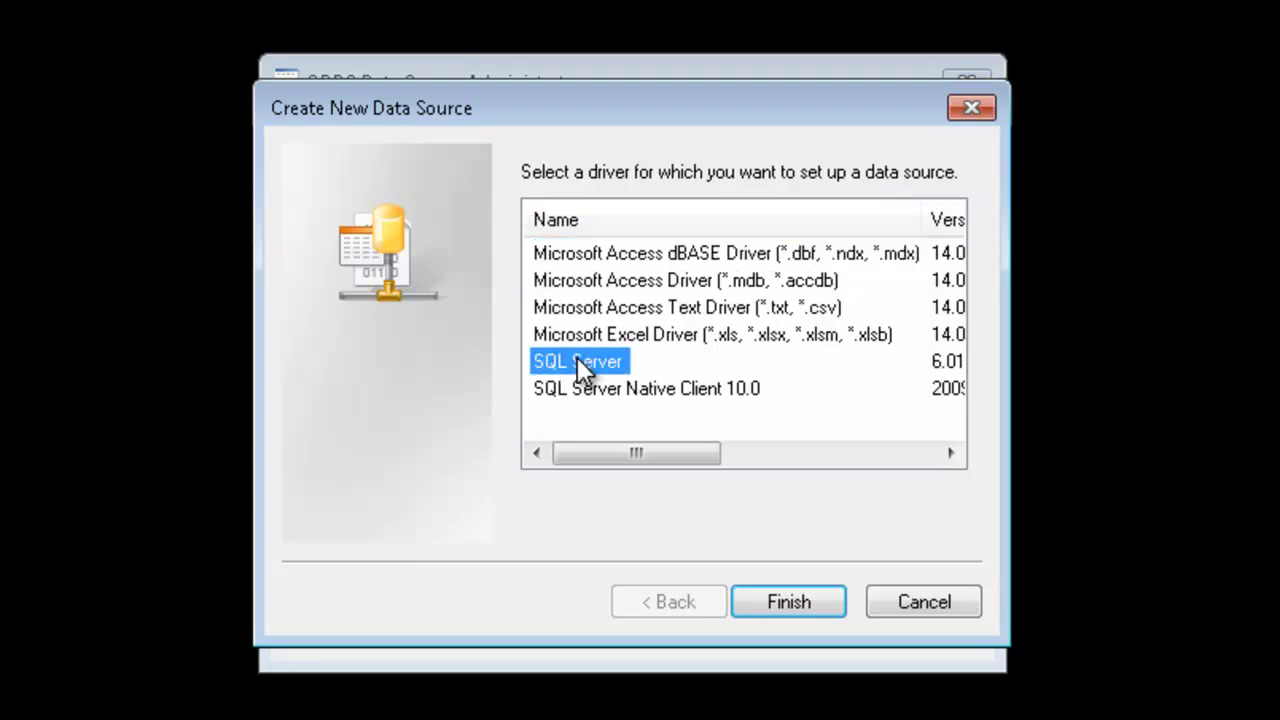
click(788, 601)
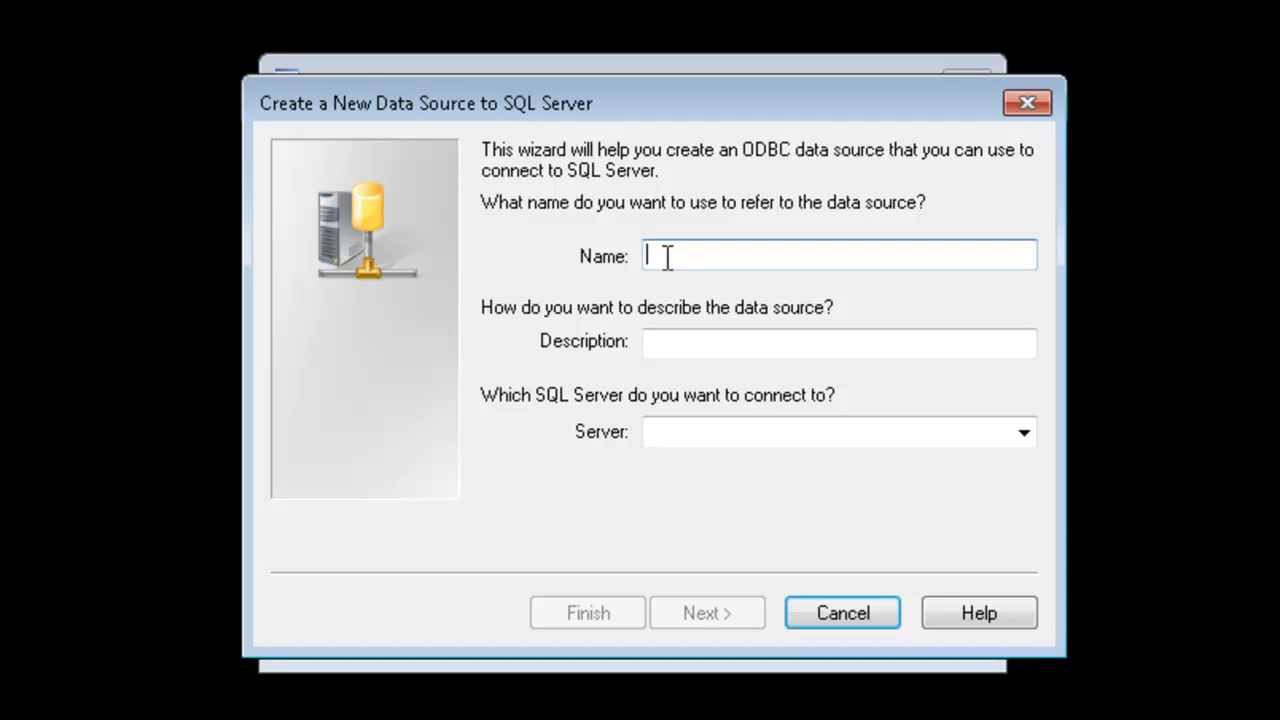
Name the data source ITGSQLTest and set its server to itg.db.
text(IT6)
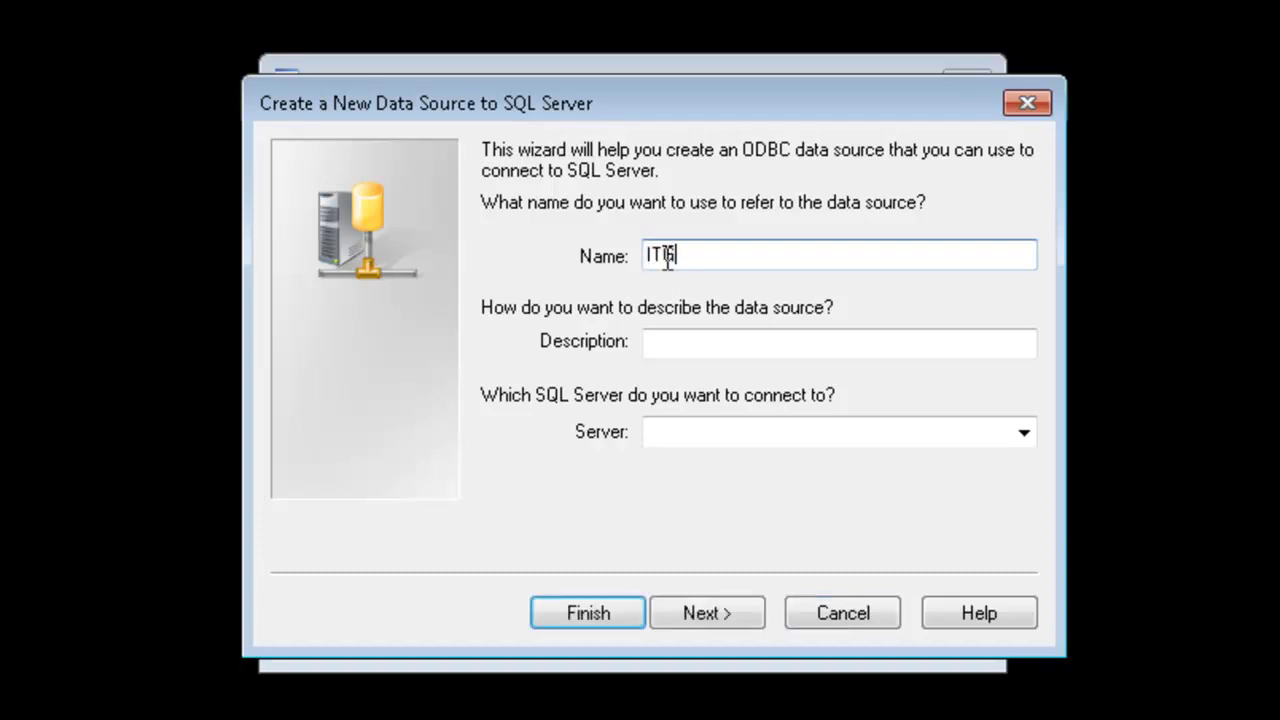
text(SQLTest)
key(Tab)
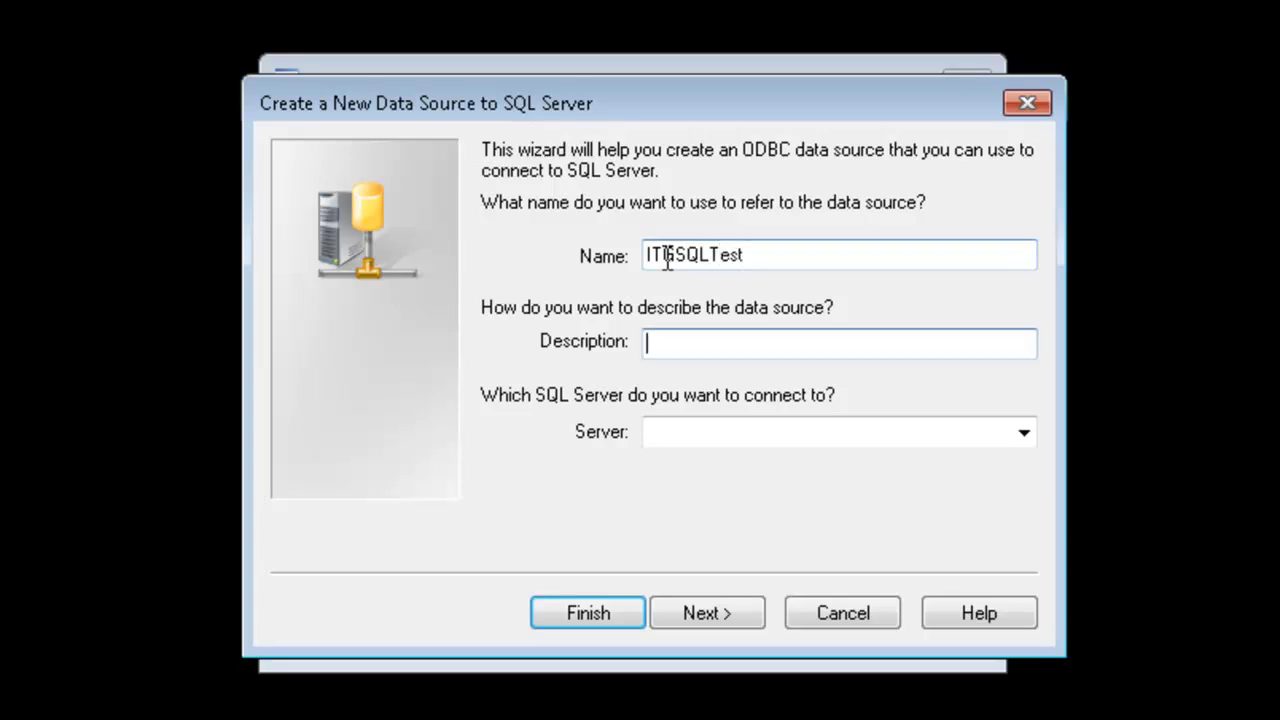
click(700, 437)
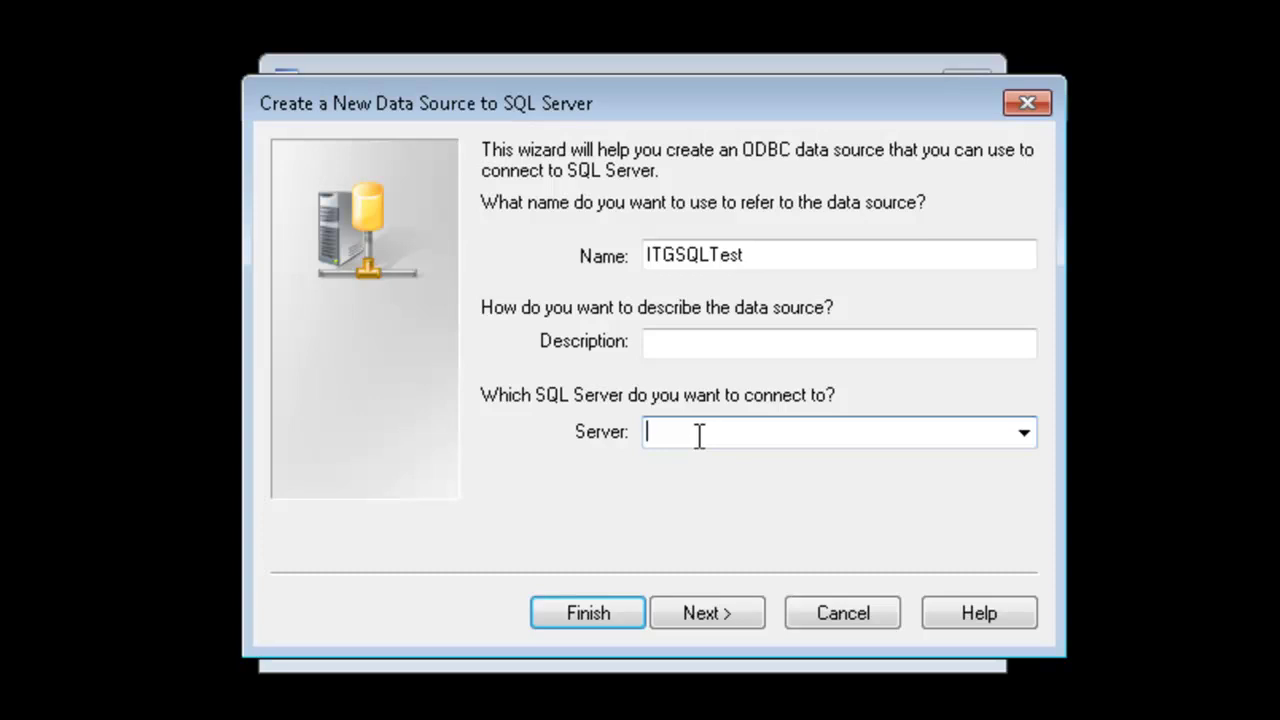
text(itg.db)
Choose SQL Server login authentication and connect to the server for default settings.
click(706, 612)
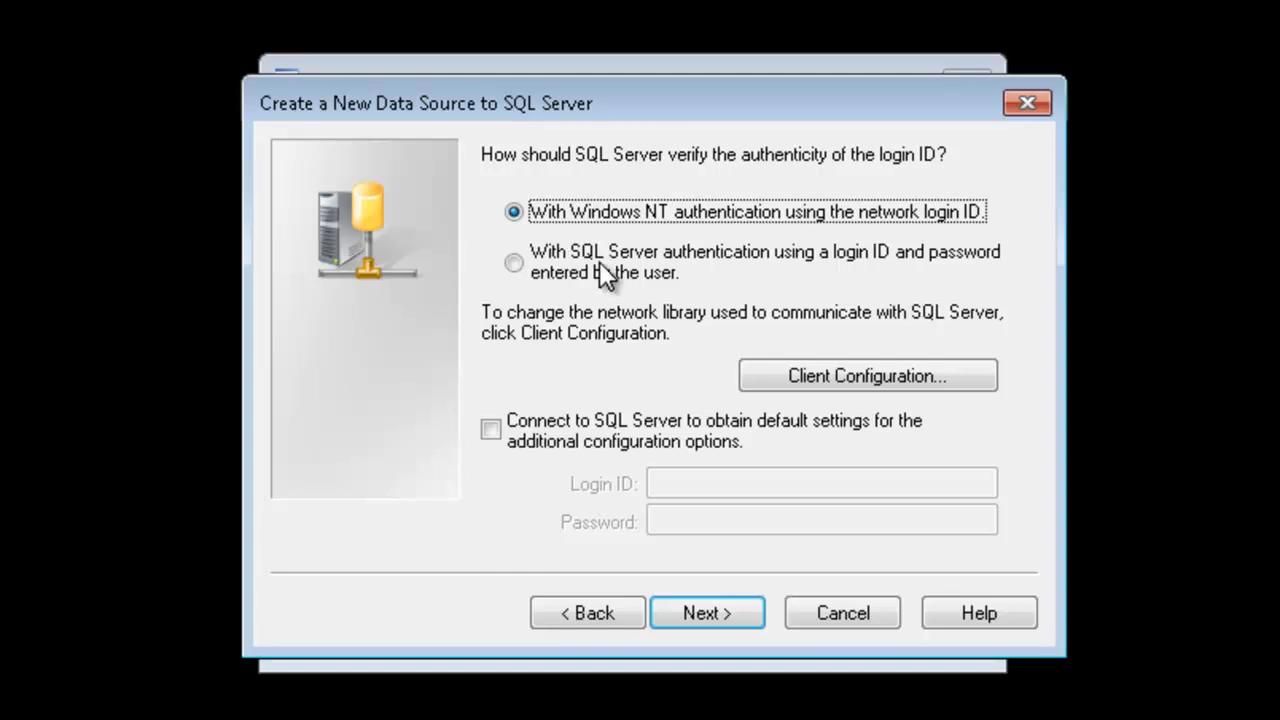
click(514, 264)
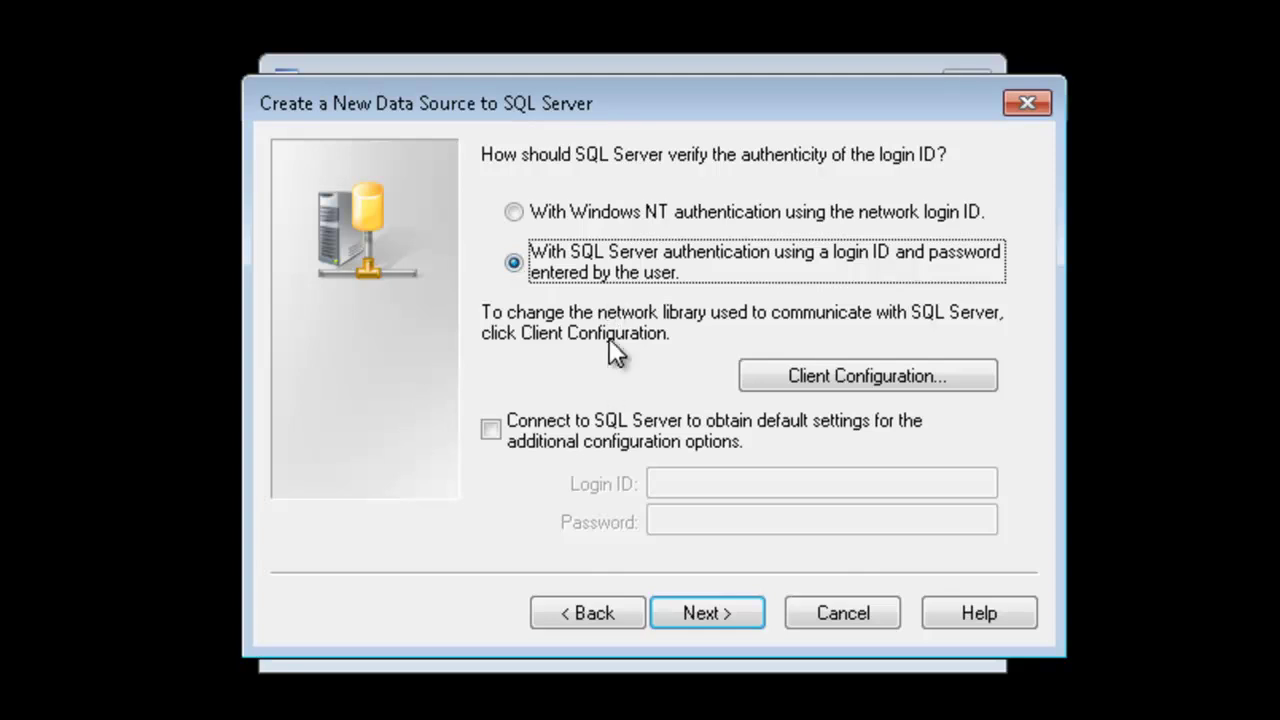
click(496, 430)
Enter the SQL Server login ID and password, then continue to the database options.
click(661, 480)
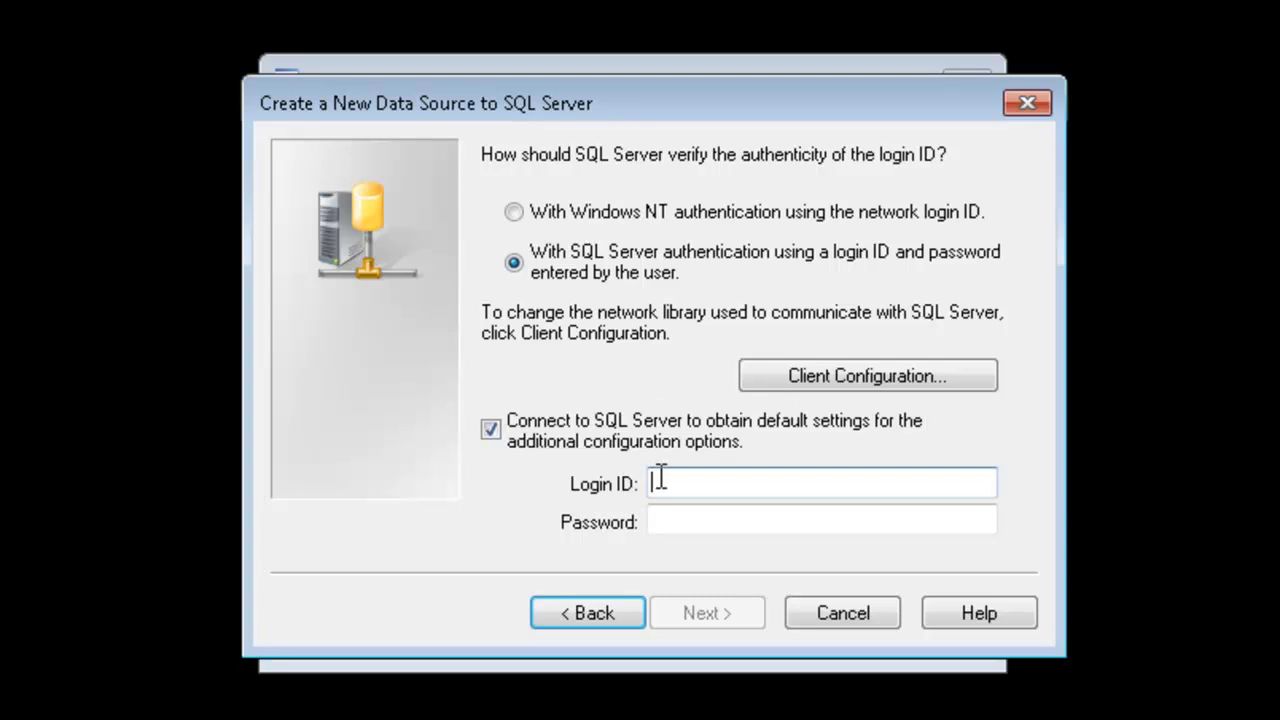
text(LG)
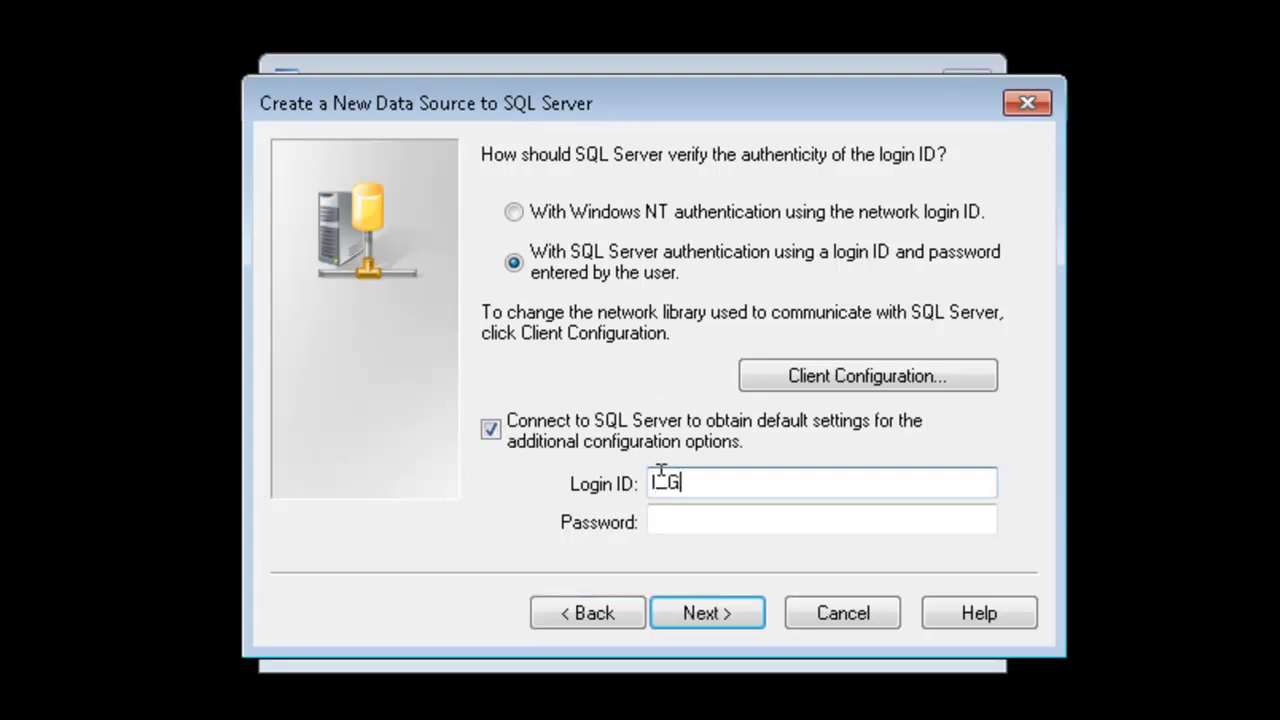
text(SQLTestUser)
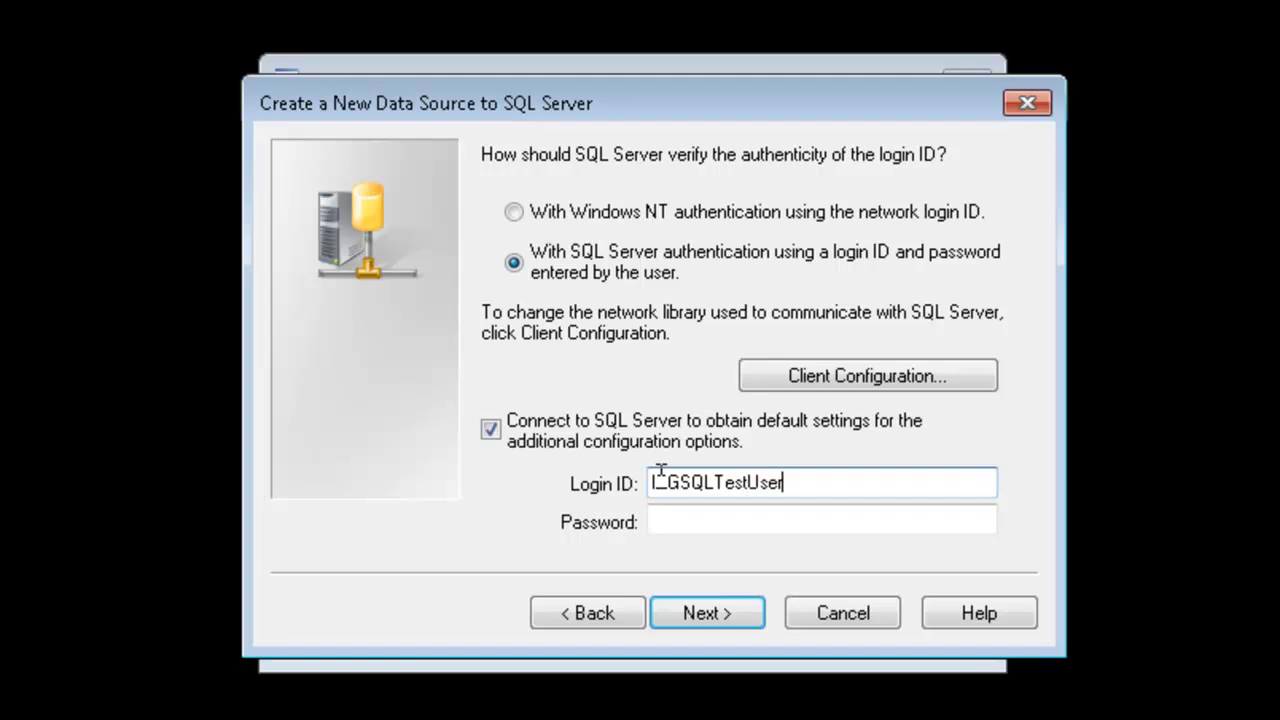
key(Tab)
text(********)
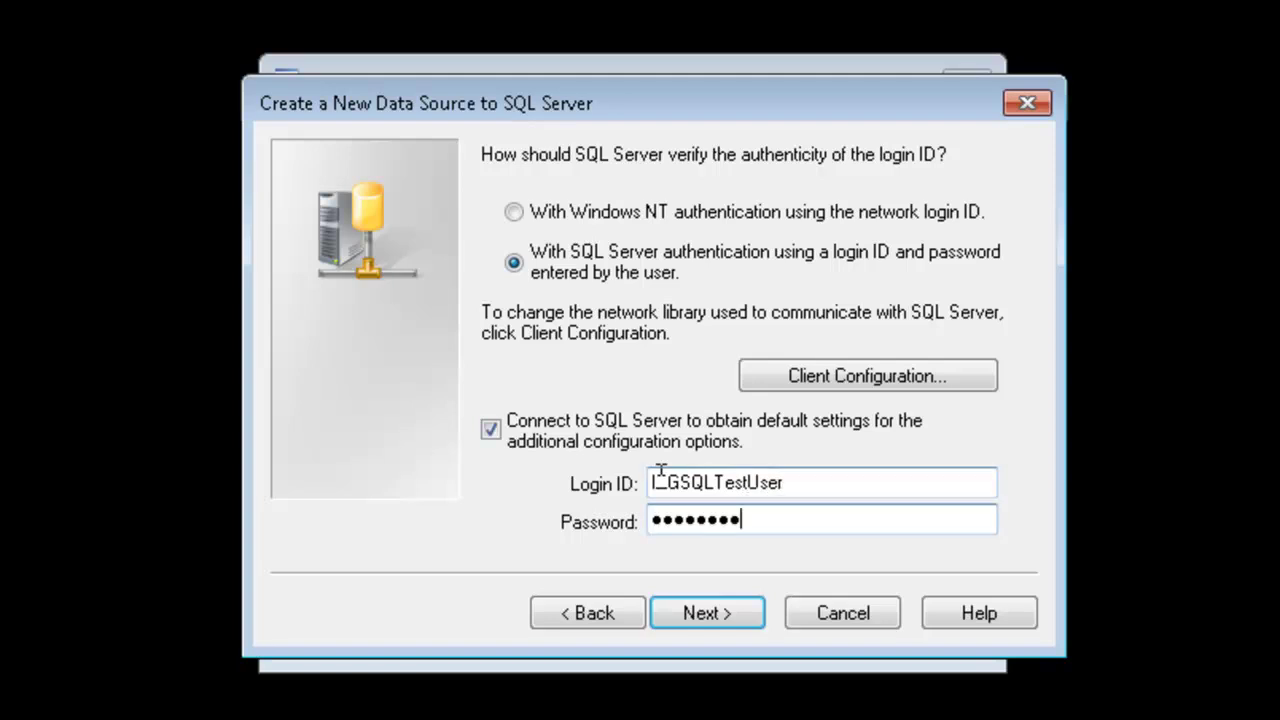
click(692, 607)
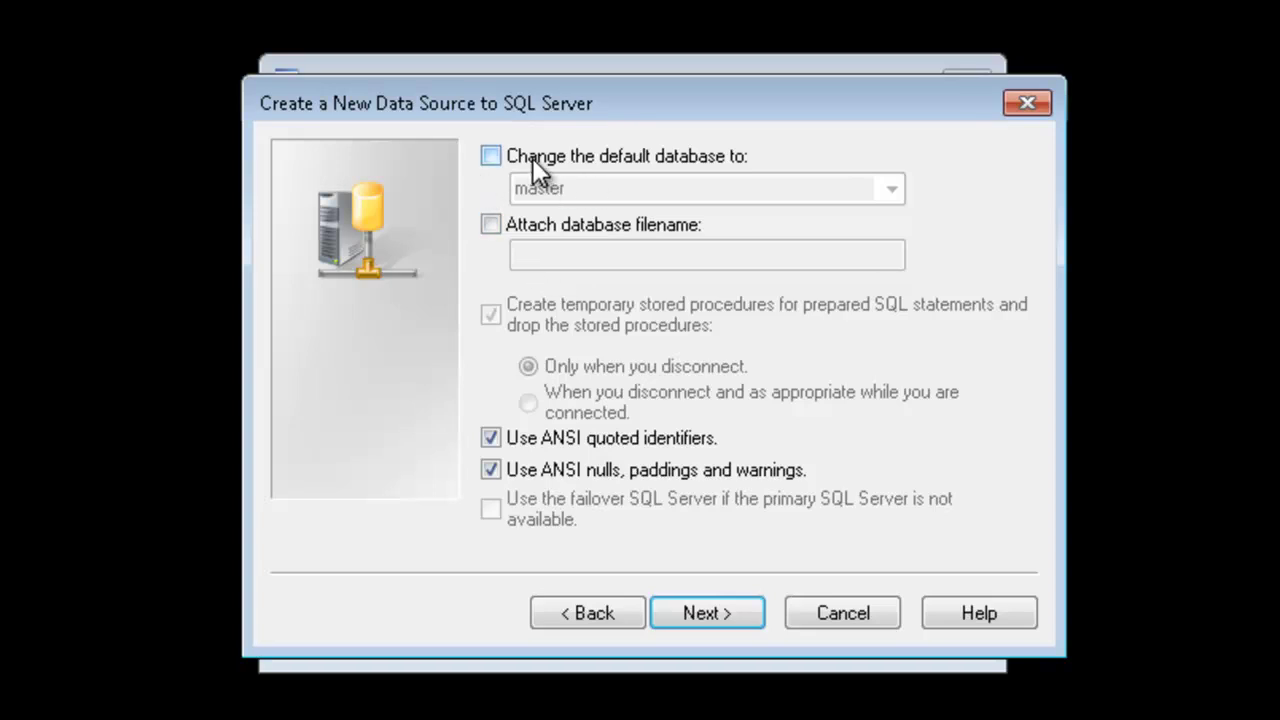
Change the default database to ITGSQLTestDB and continue to the final options page.
click(600, 156)
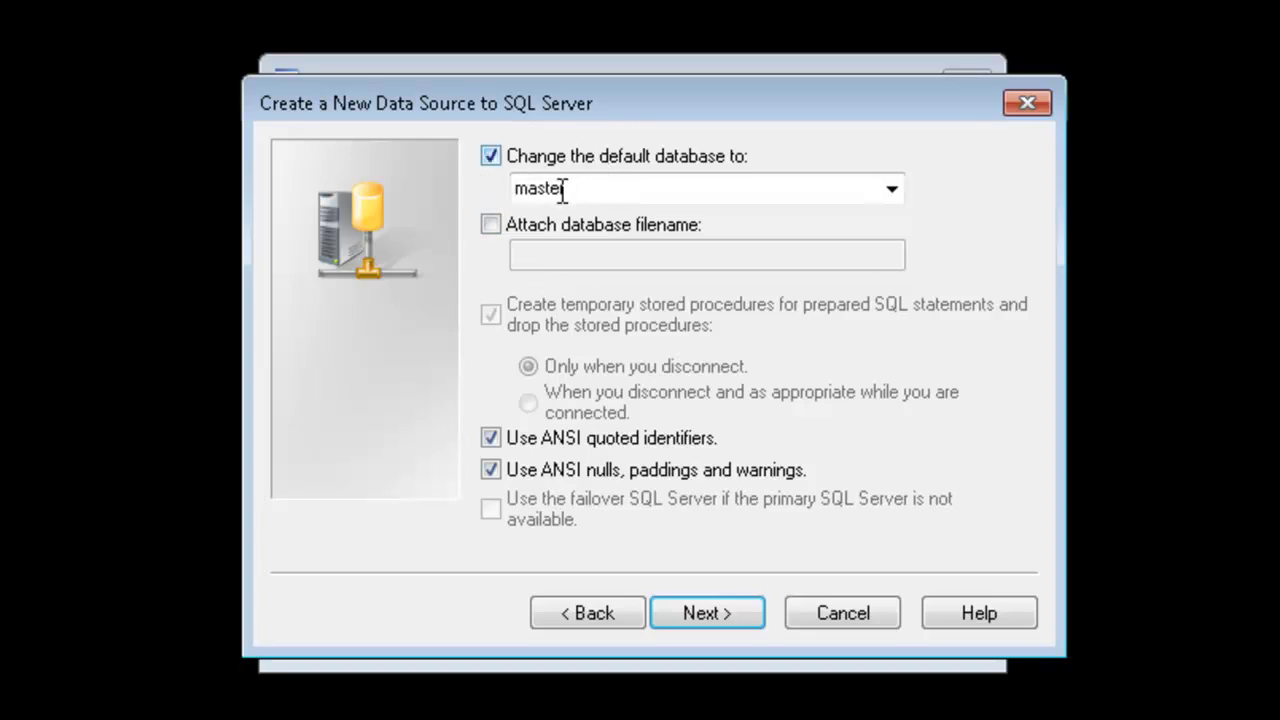
click(892, 188)
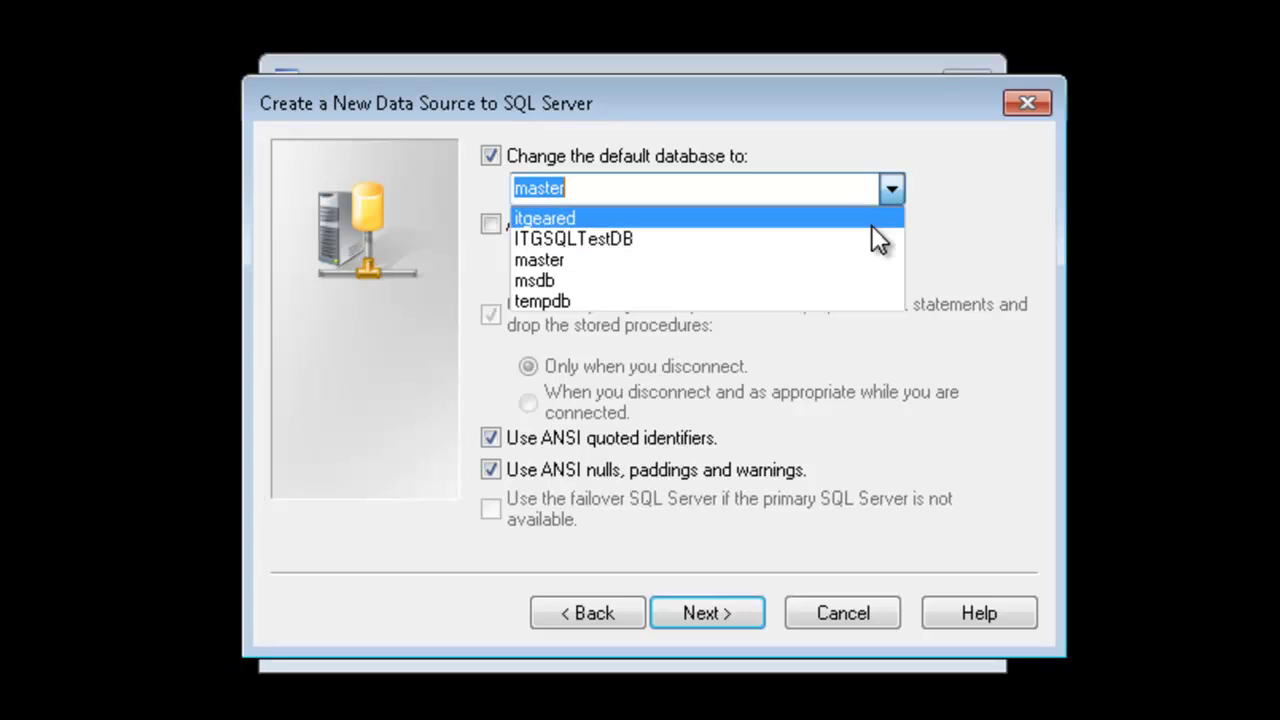
click(649, 235)
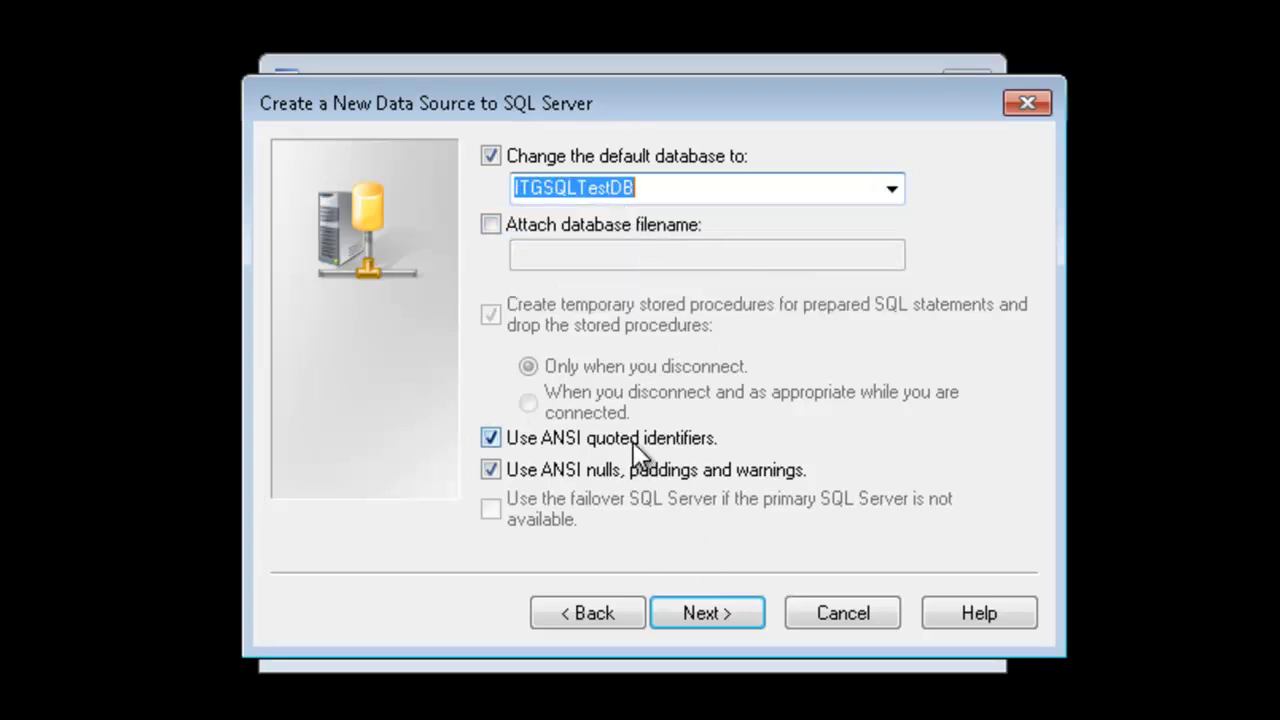
click(700, 611)
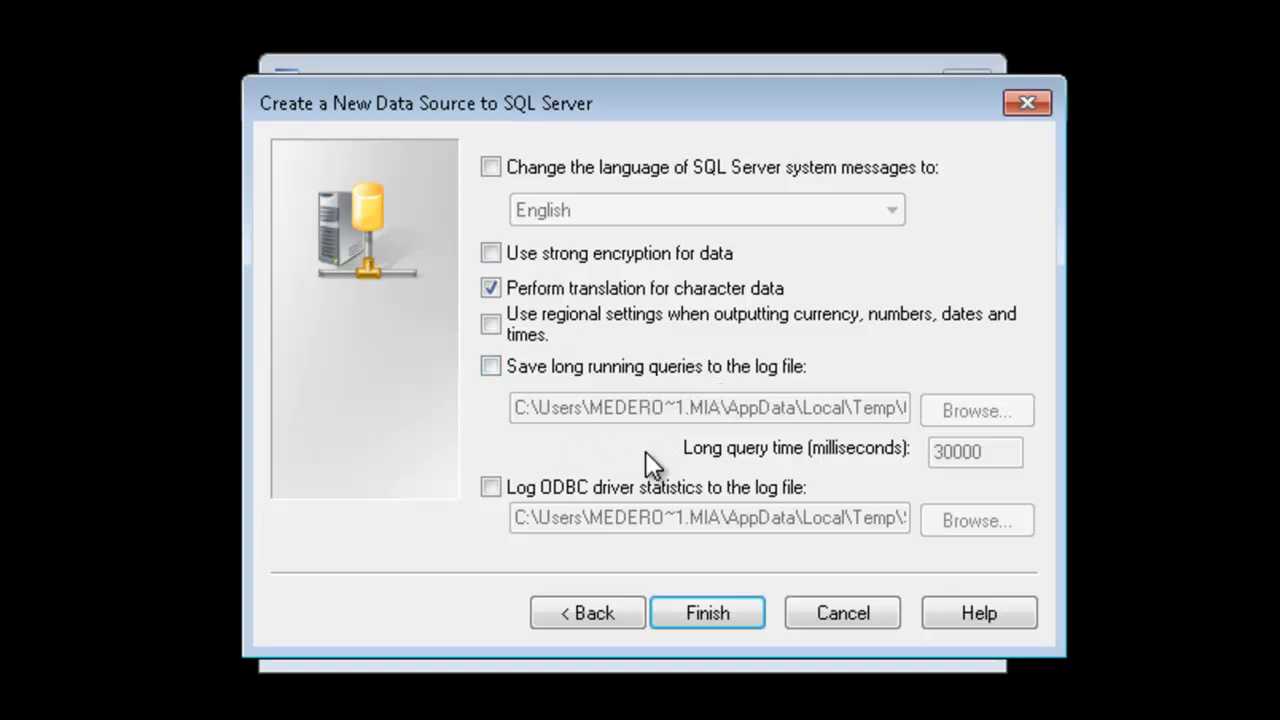
Finish the wizard, pass the connection test, save ITGSQLTest, and close the administrator.
click(693, 604)
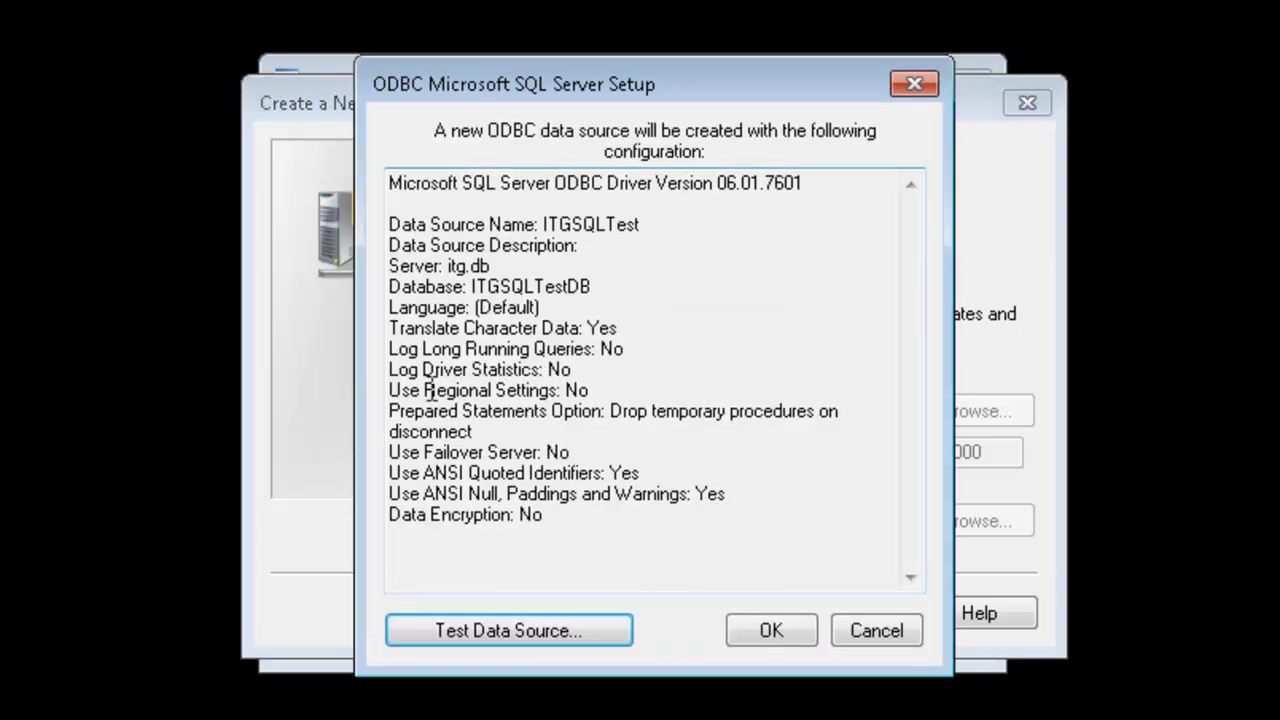
click(496, 624)
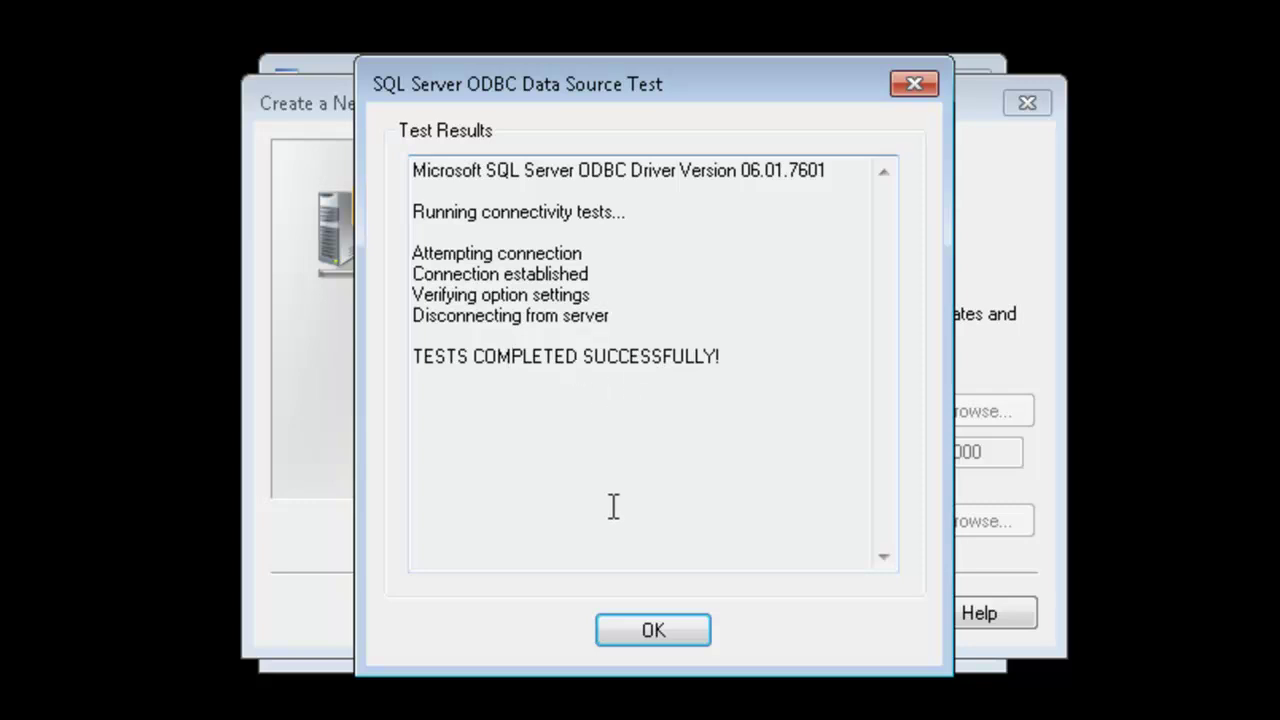
click(647, 625)
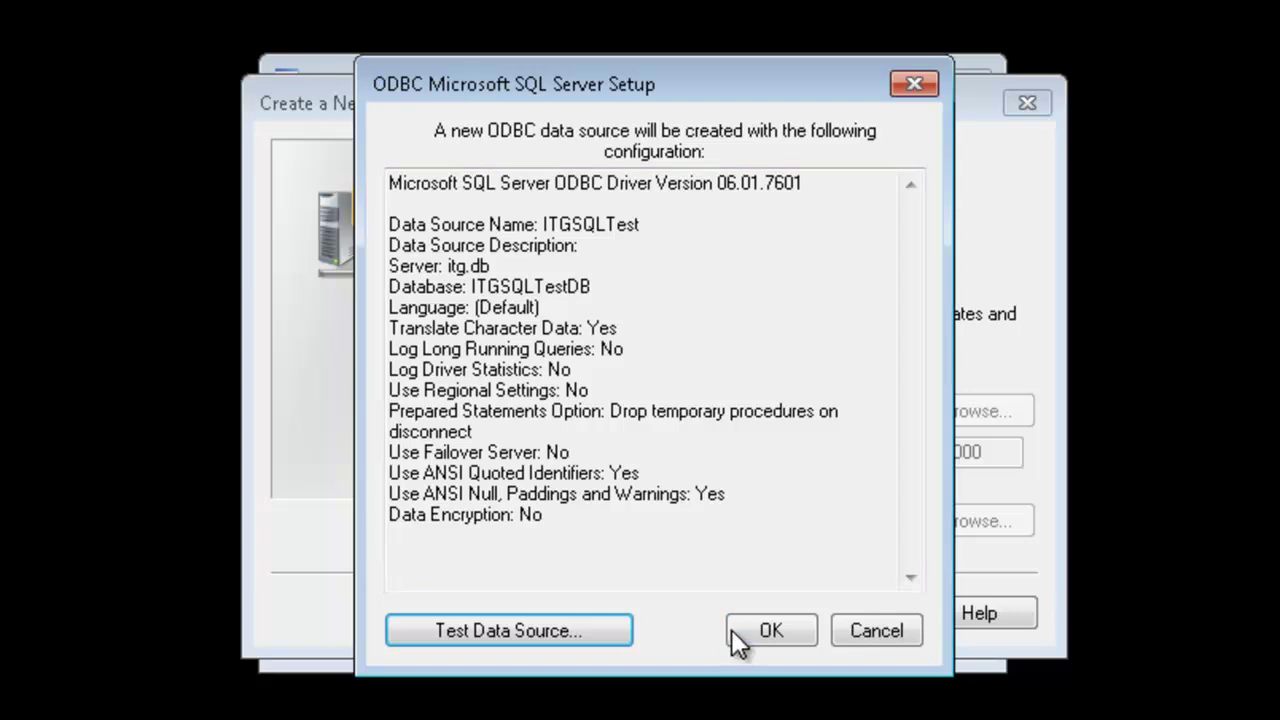
click(741, 631)
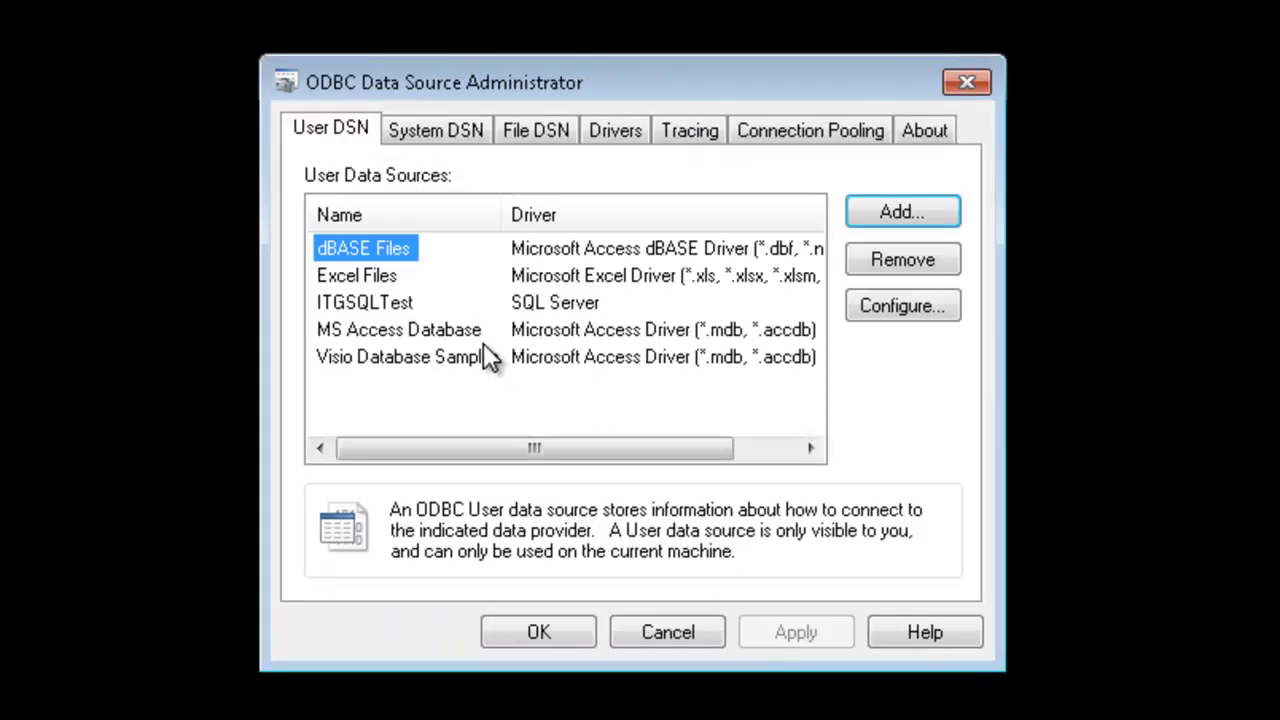
click(362, 305)
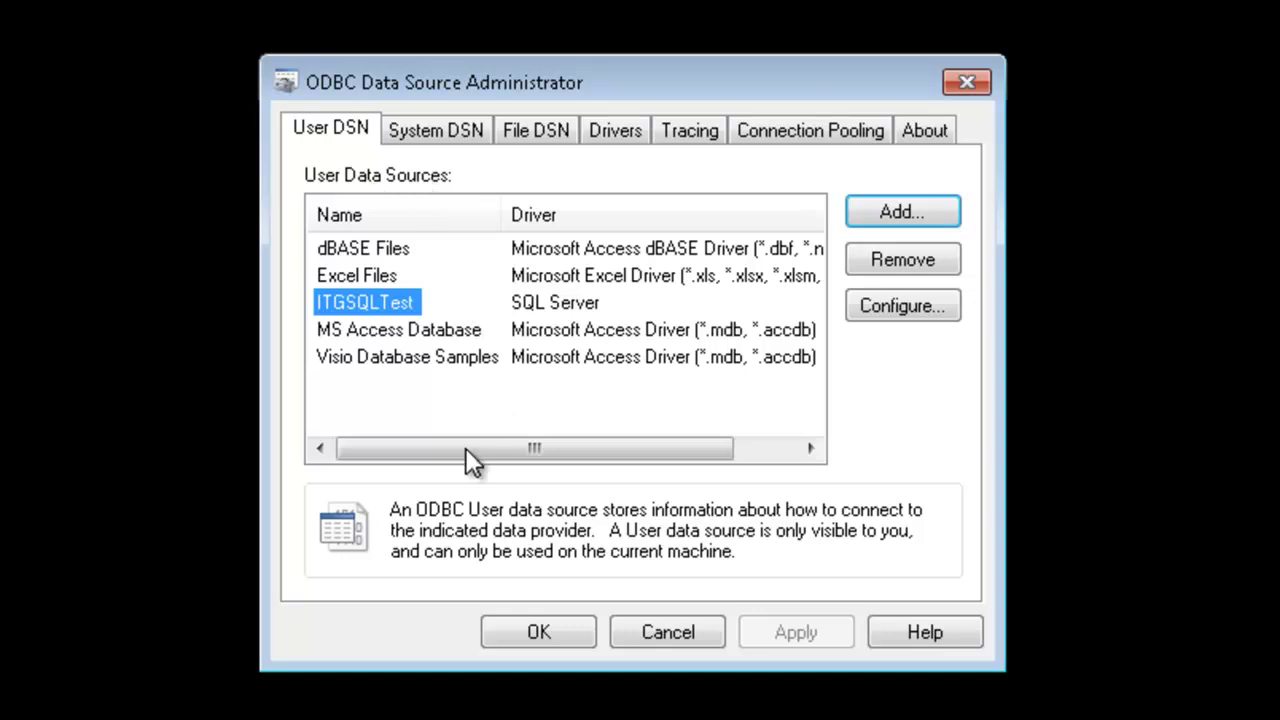
click(551, 631)
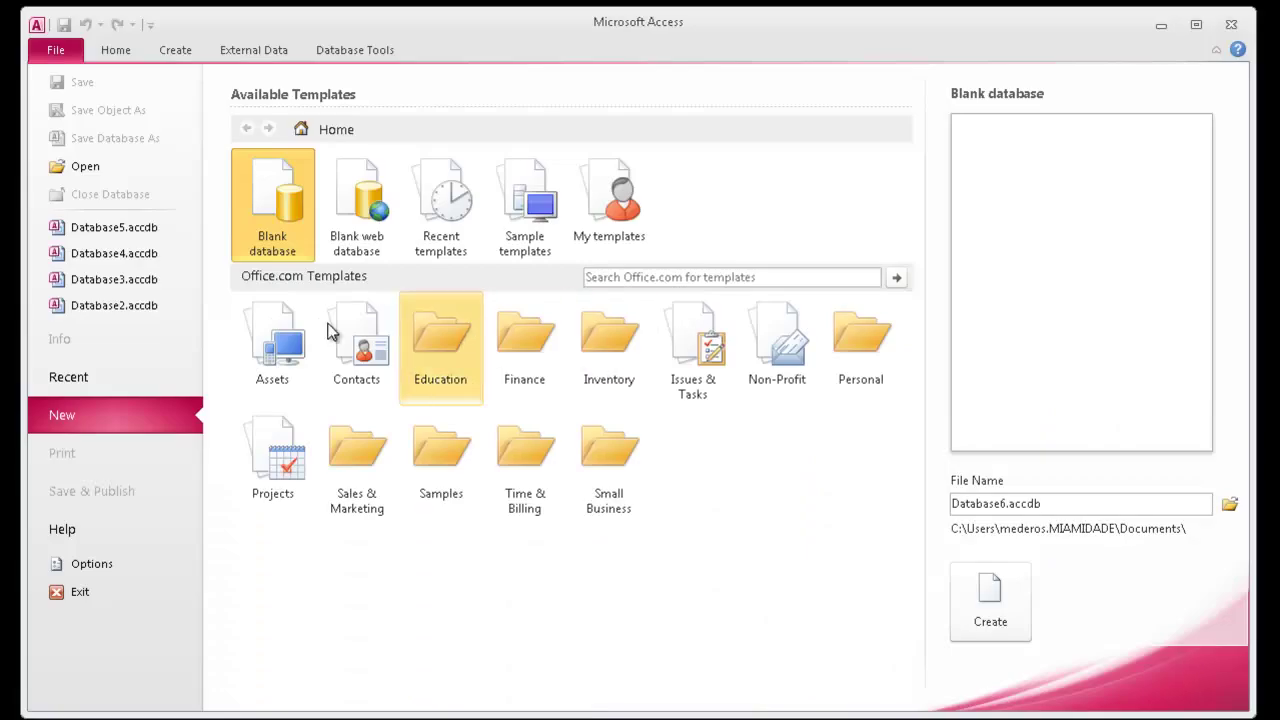
Create the blank Access database Database6 from the New page.
double_click(273, 240)
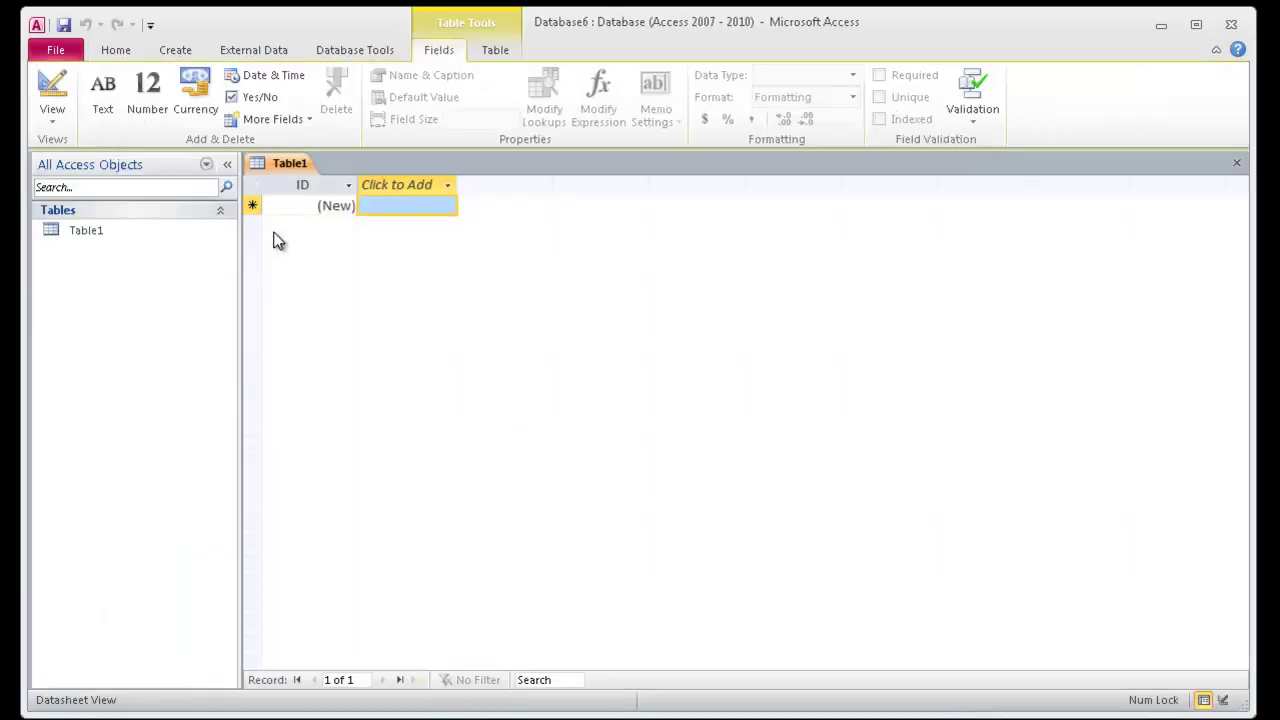
Close the empty Table1 and choose to link ODBC data through a linked table.
right_click(290, 165)
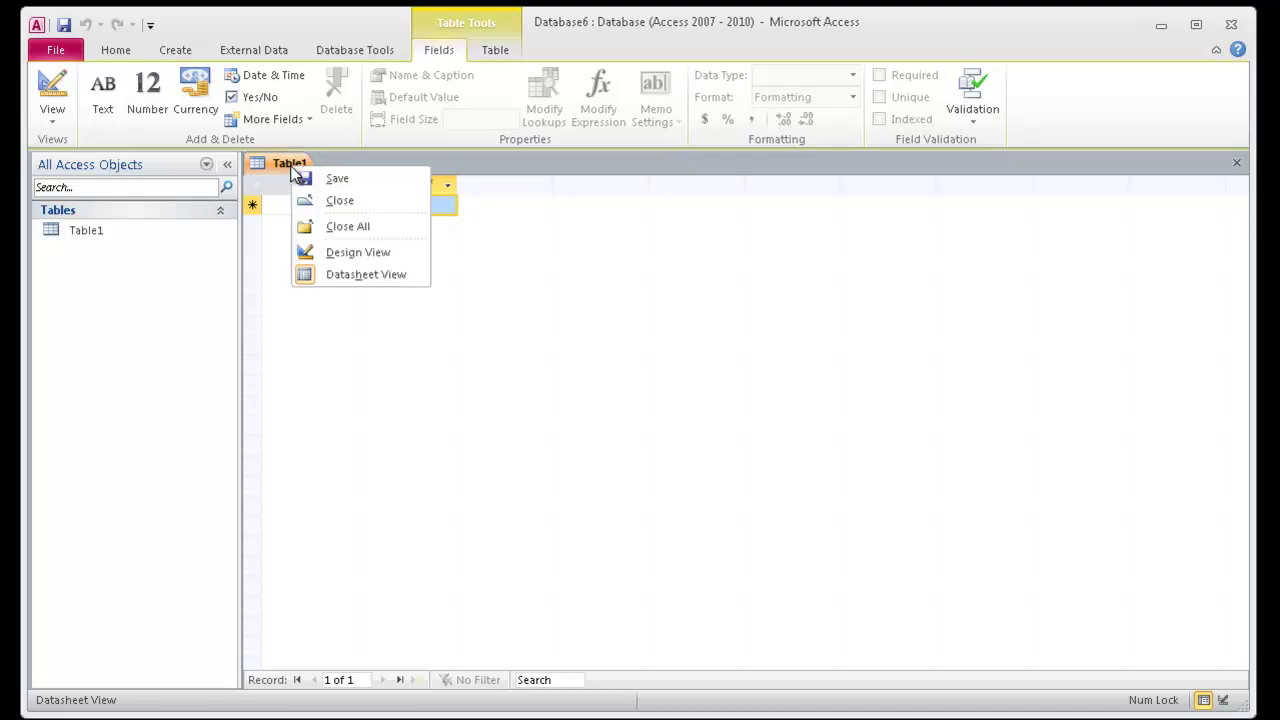
click(334, 201)
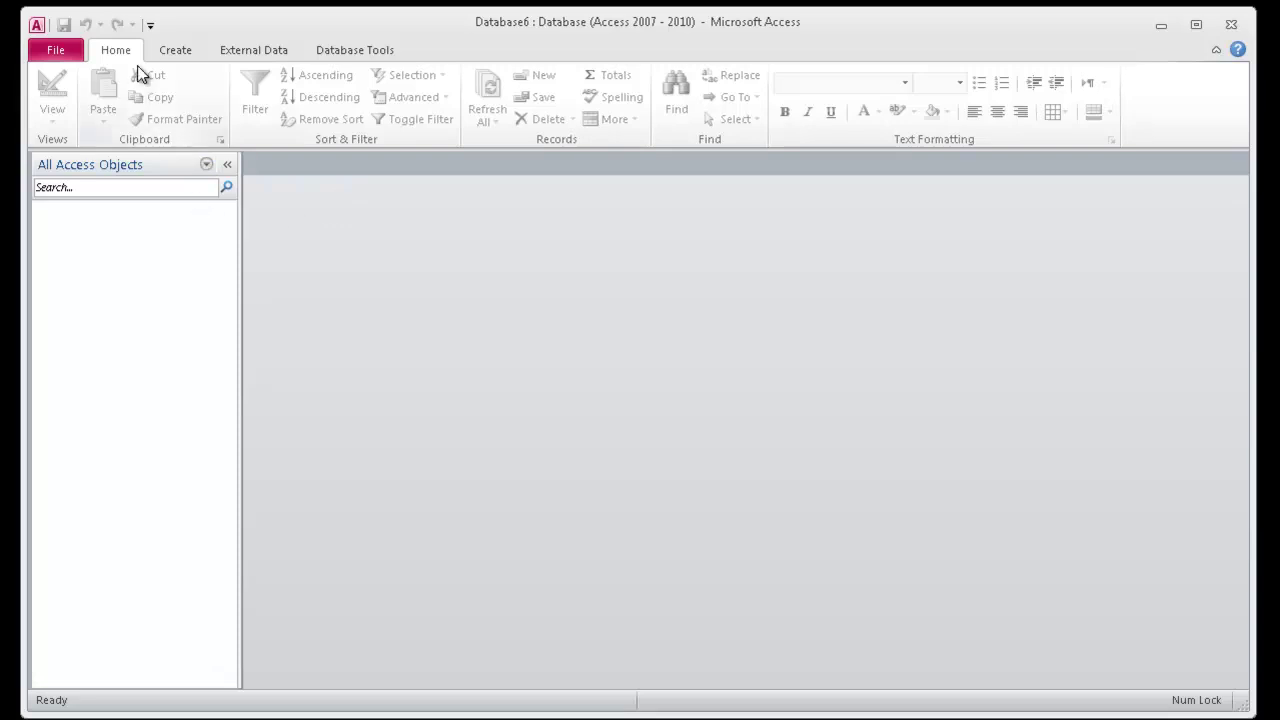
click(268, 55)
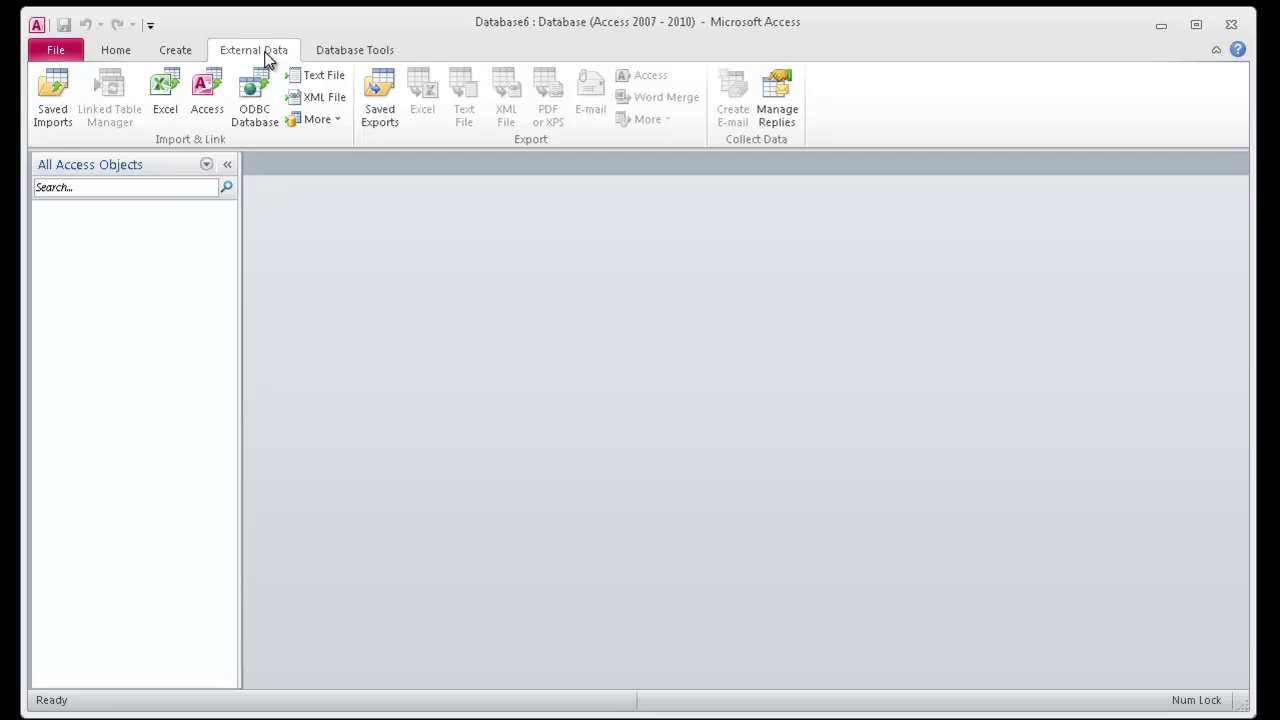
click(262, 120)
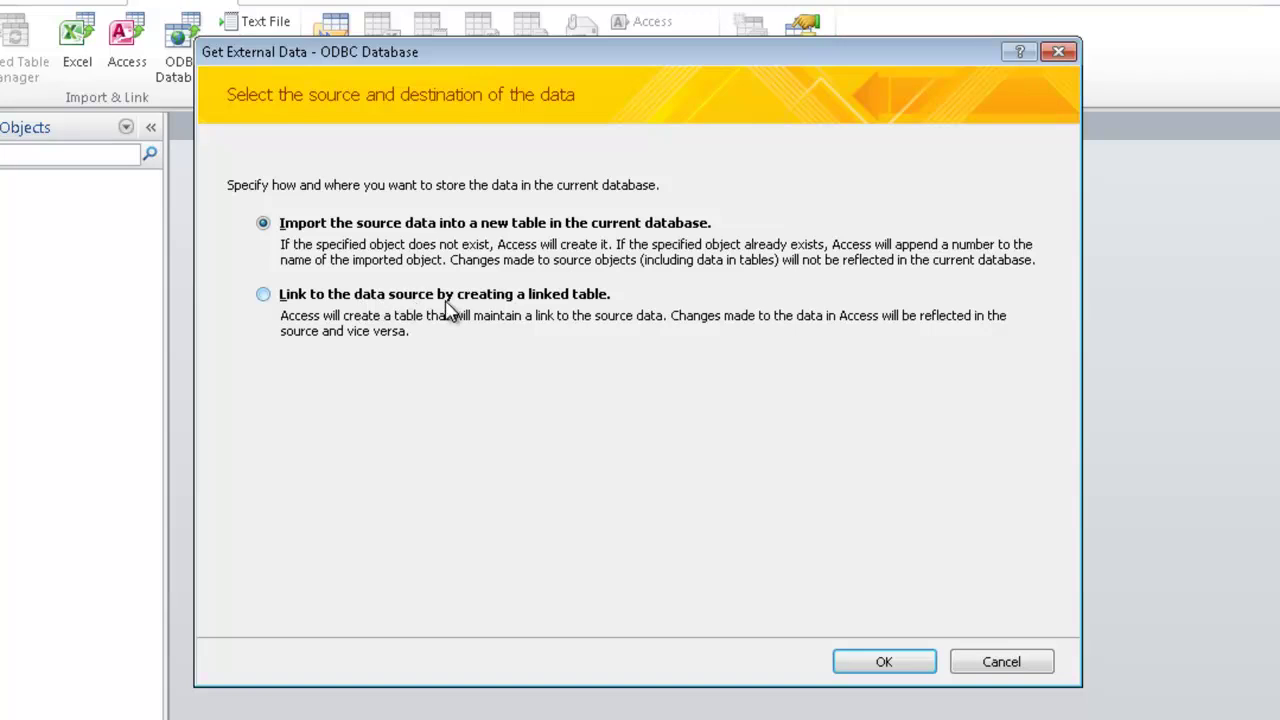
click(264, 296)
Select the ITGSQLTest machine data source and log in with the SQL Server password.
click(880, 661)
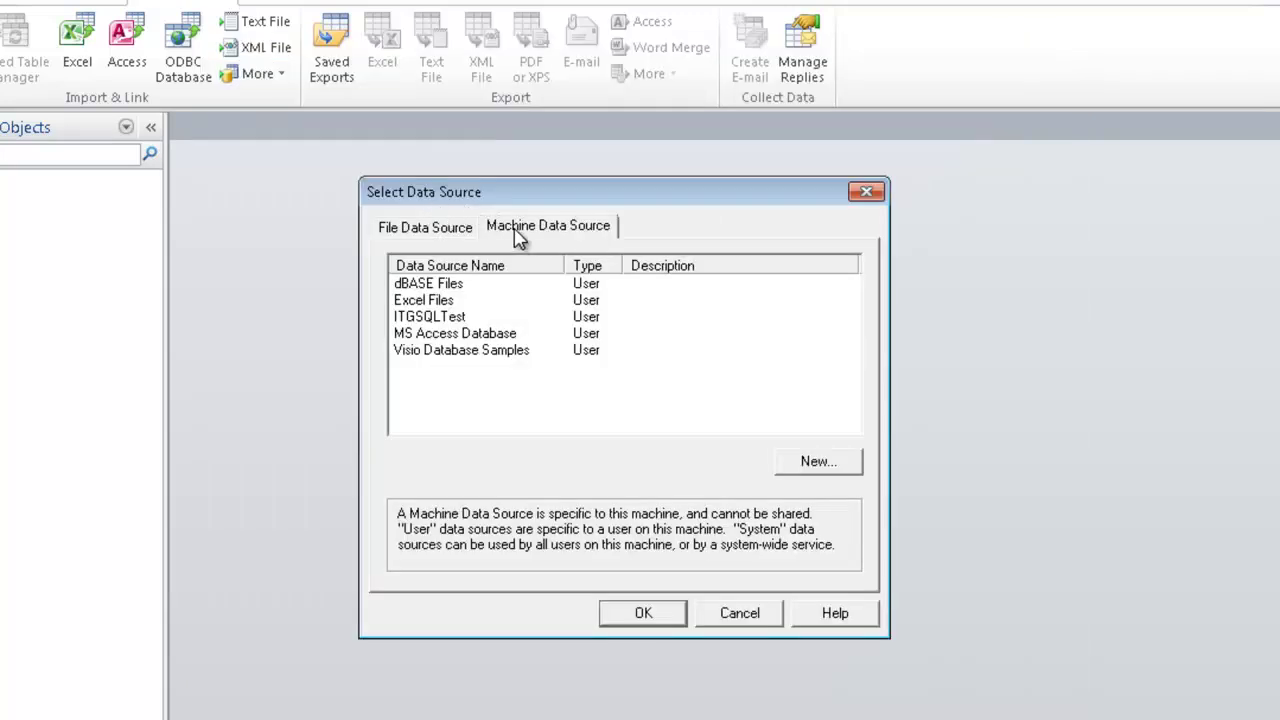
click(452, 320)
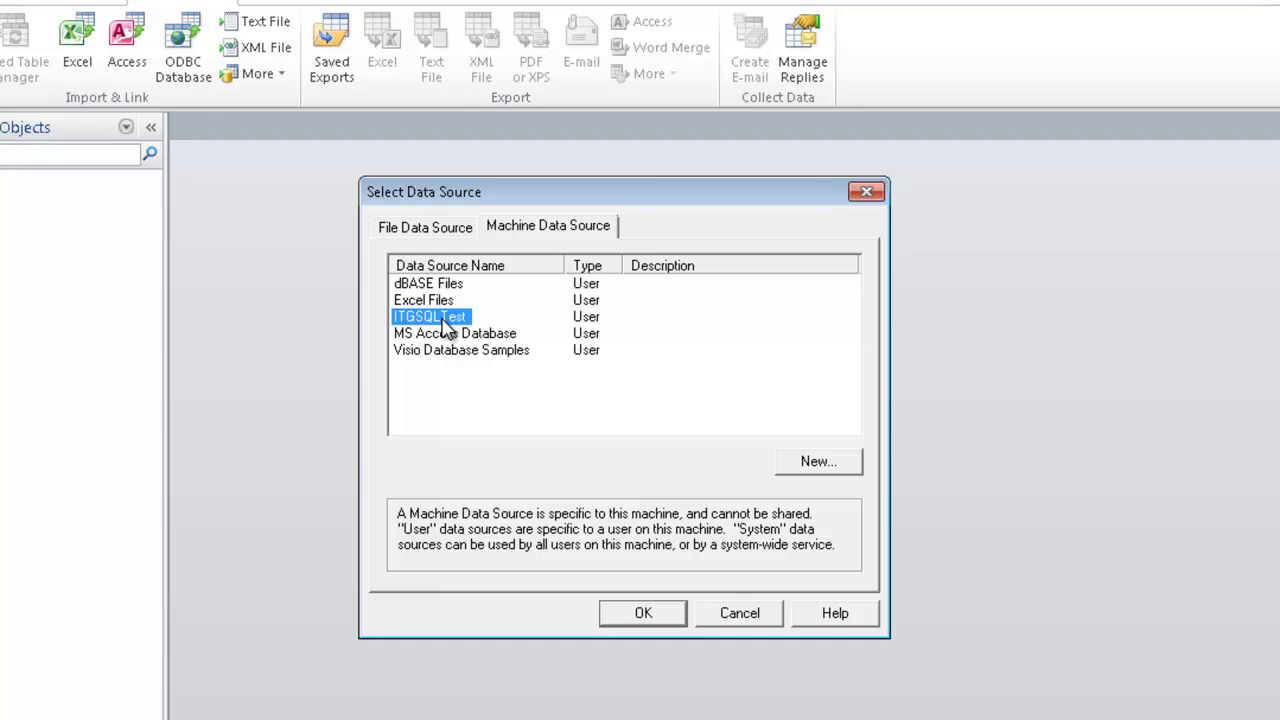
click(640, 614)
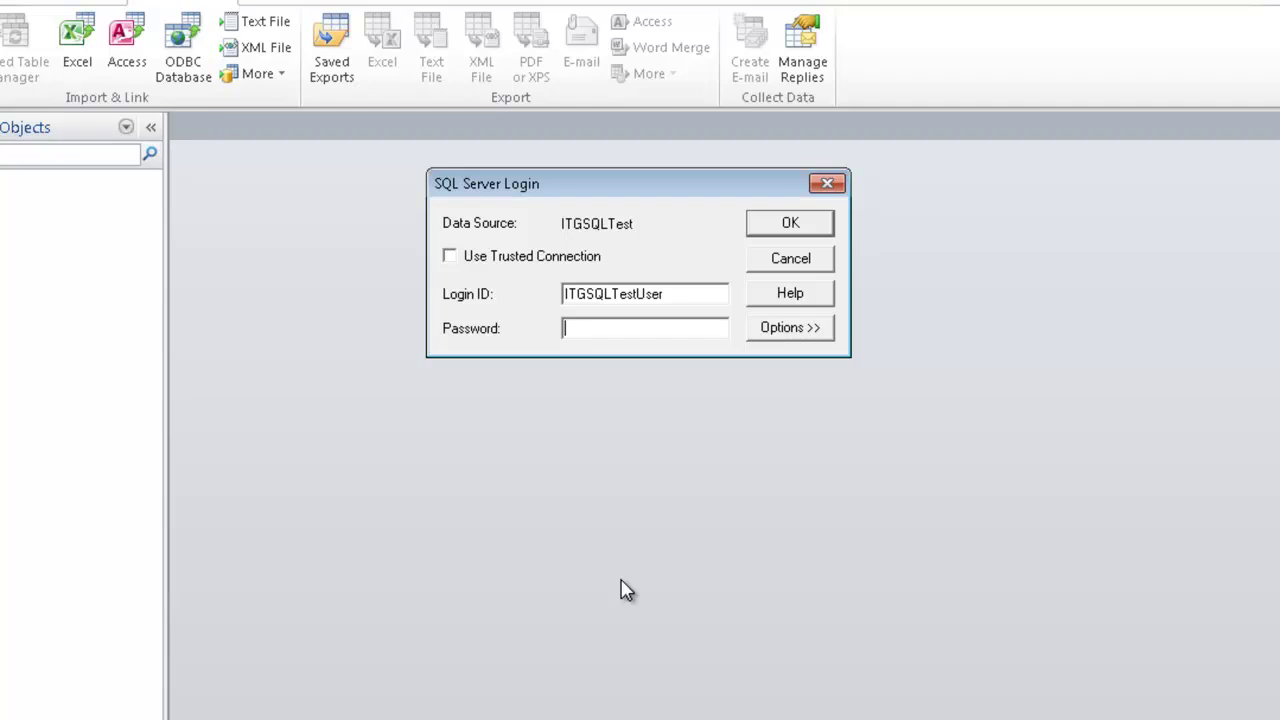
text(********)
click(789, 221)
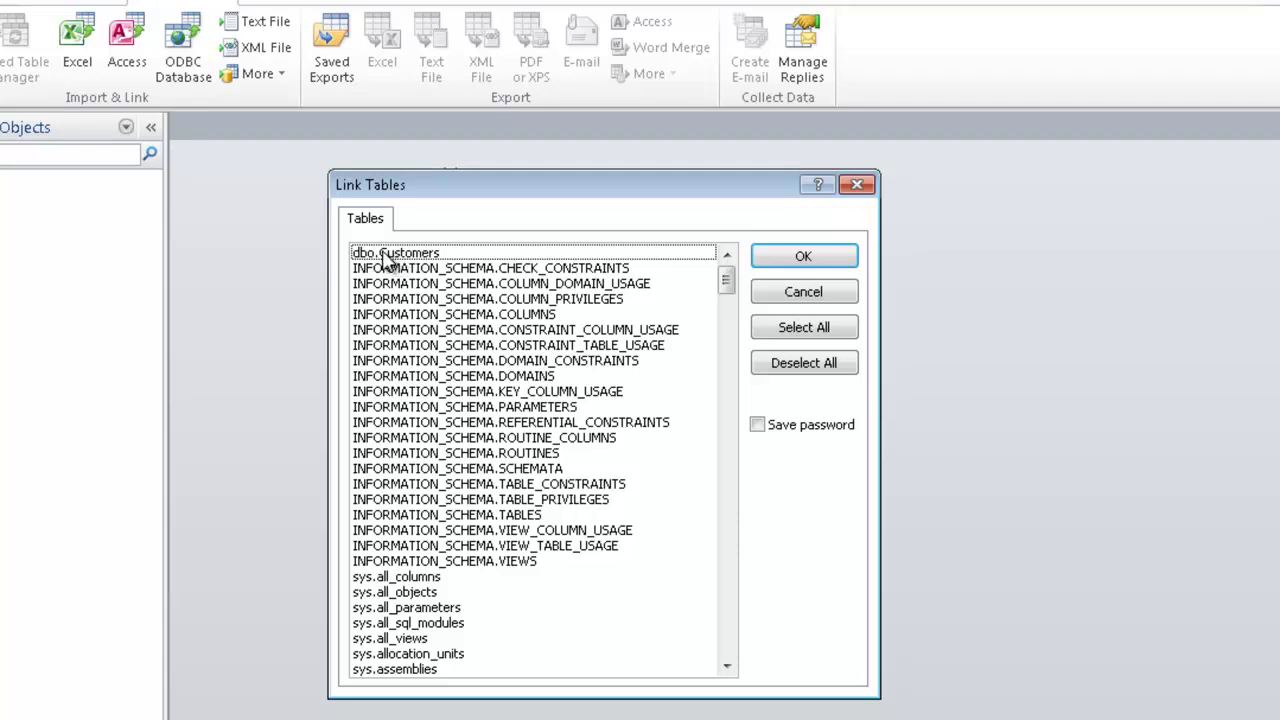
Link the dbo.Customers table from the Link Tables list.
click(388, 258)
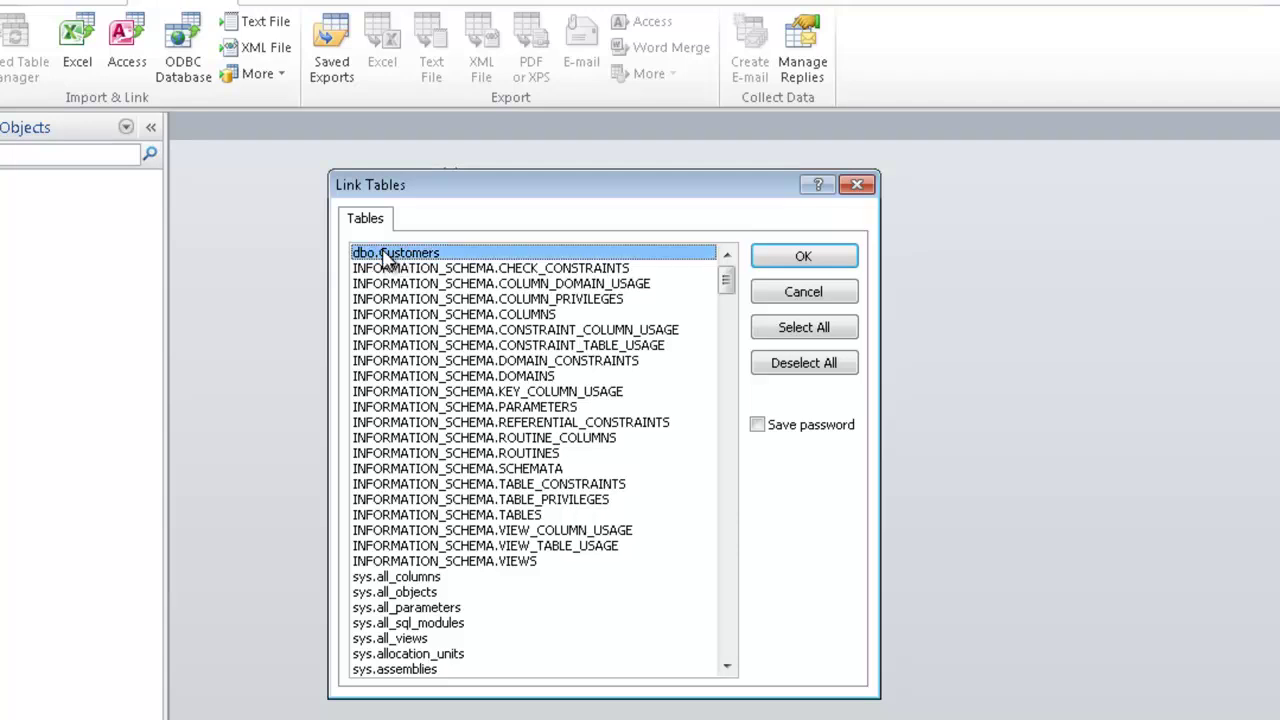
click(770, 258)
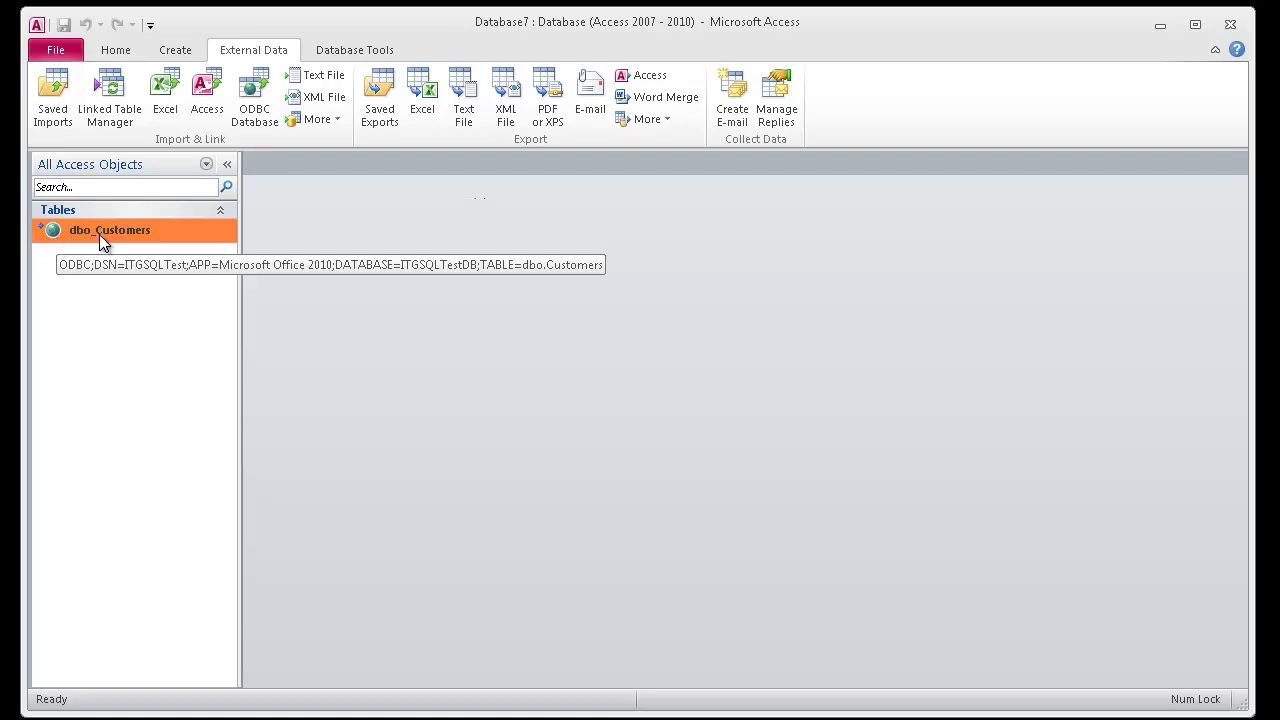
Open the dbo_Customers datasheet and widen its custName, Address and City columns.
double_click(99, 234)
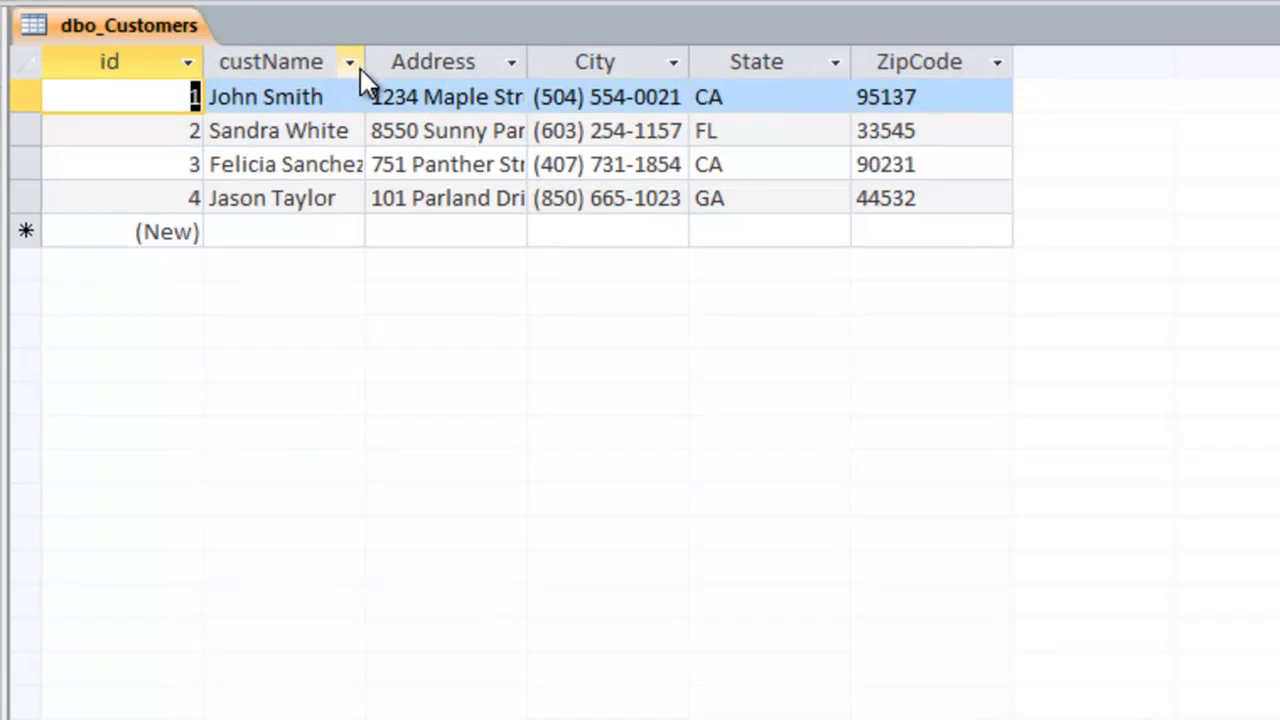
drag(366, 62, 430, 62)
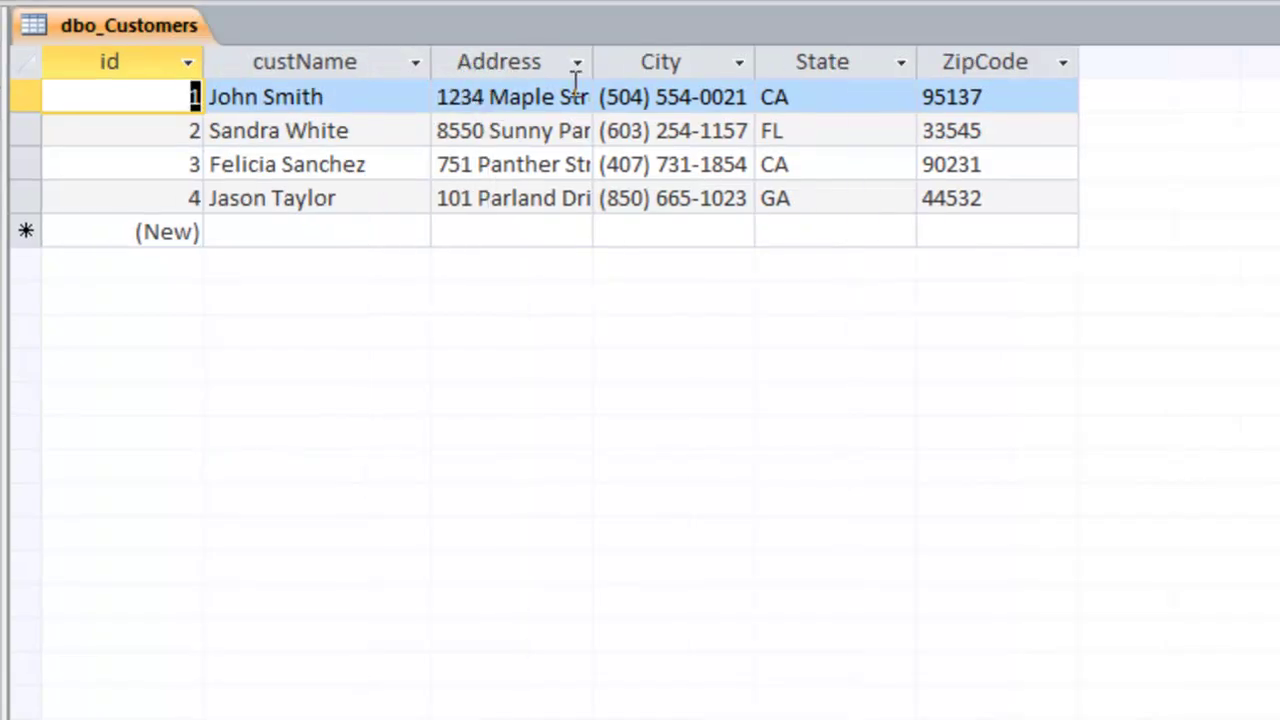
drag(593, 67, 651, 63)
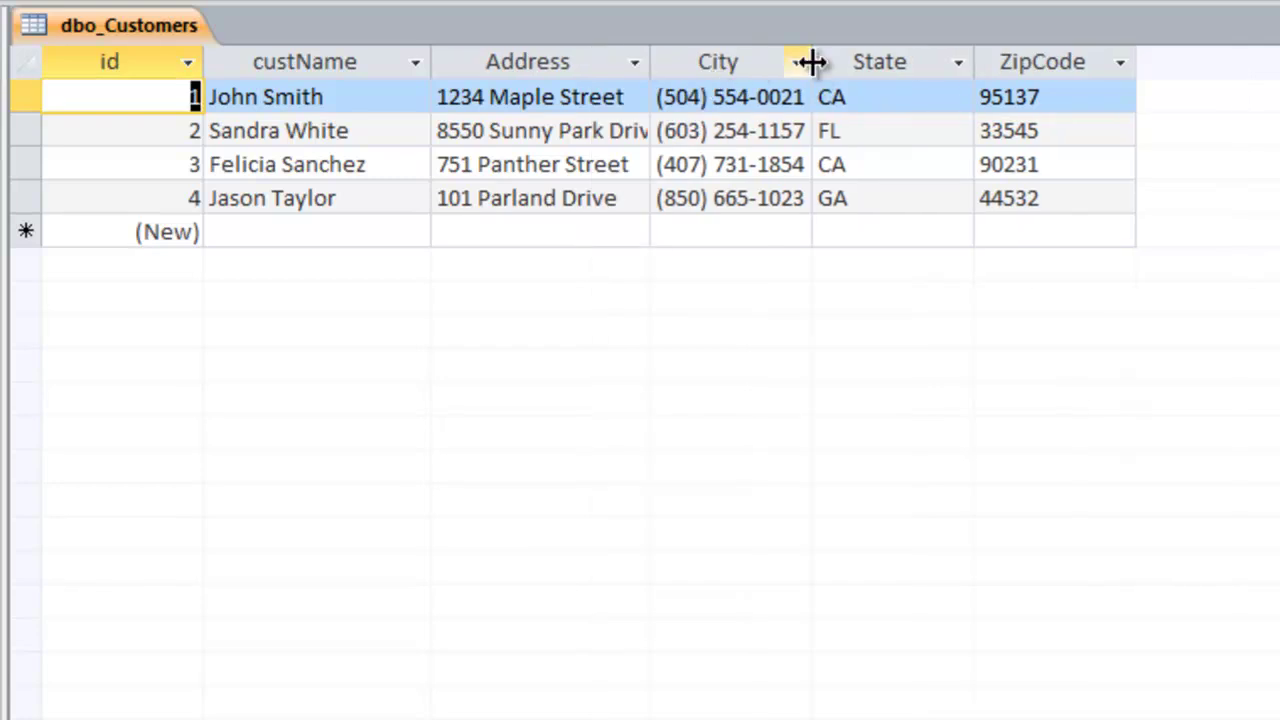
drag(812, 62, 888, 70)
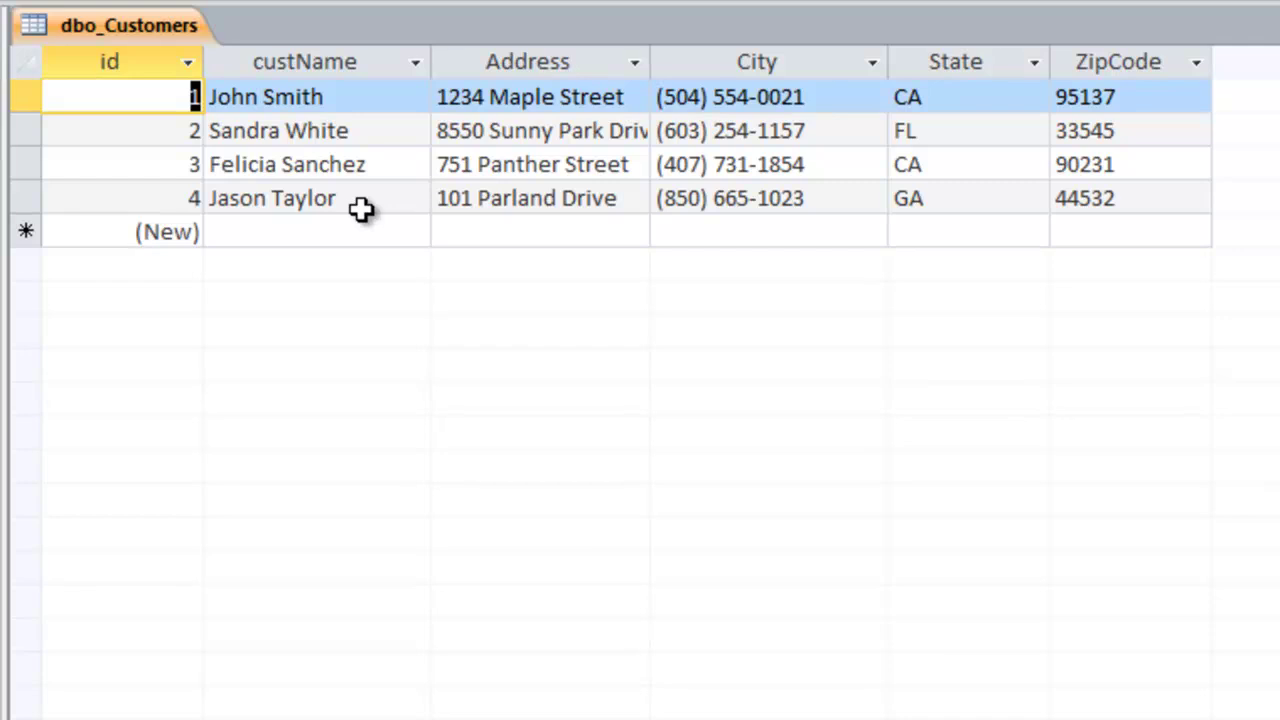
Enter and save a new dbo_Customers record with the customer's name, street address, phone number, state and zip code.
click(273, 228)
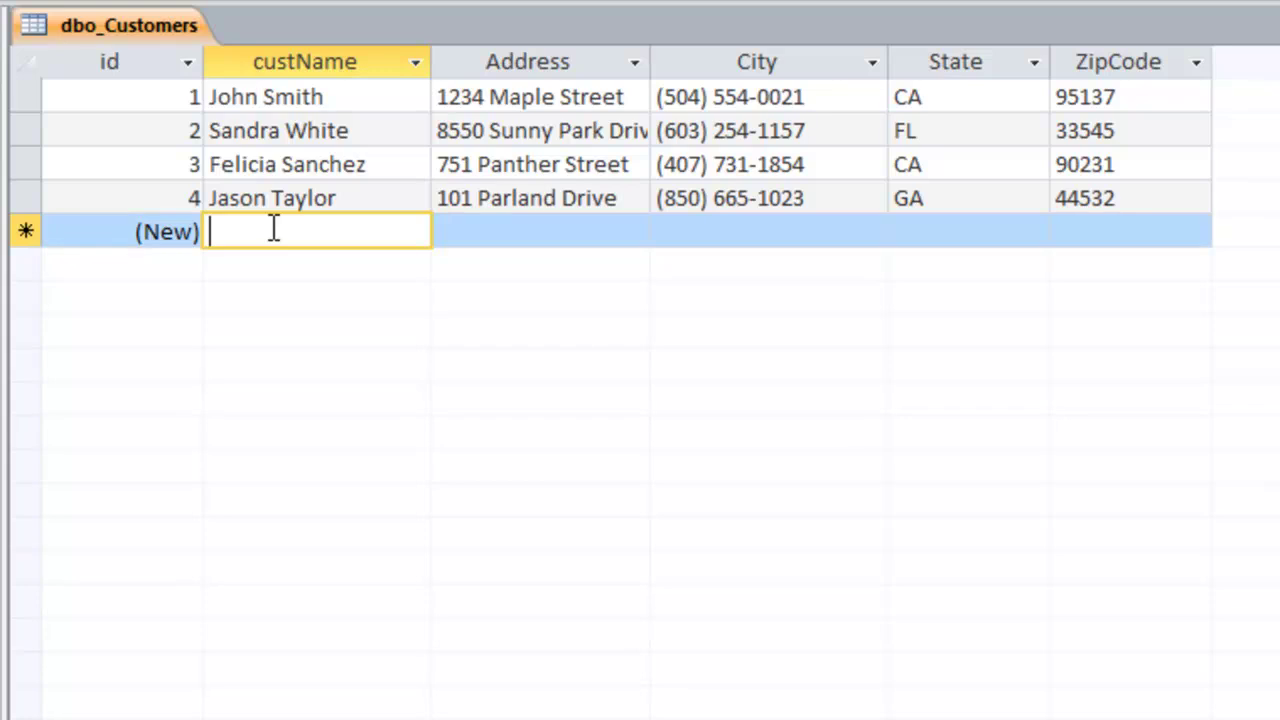
text(Mark)
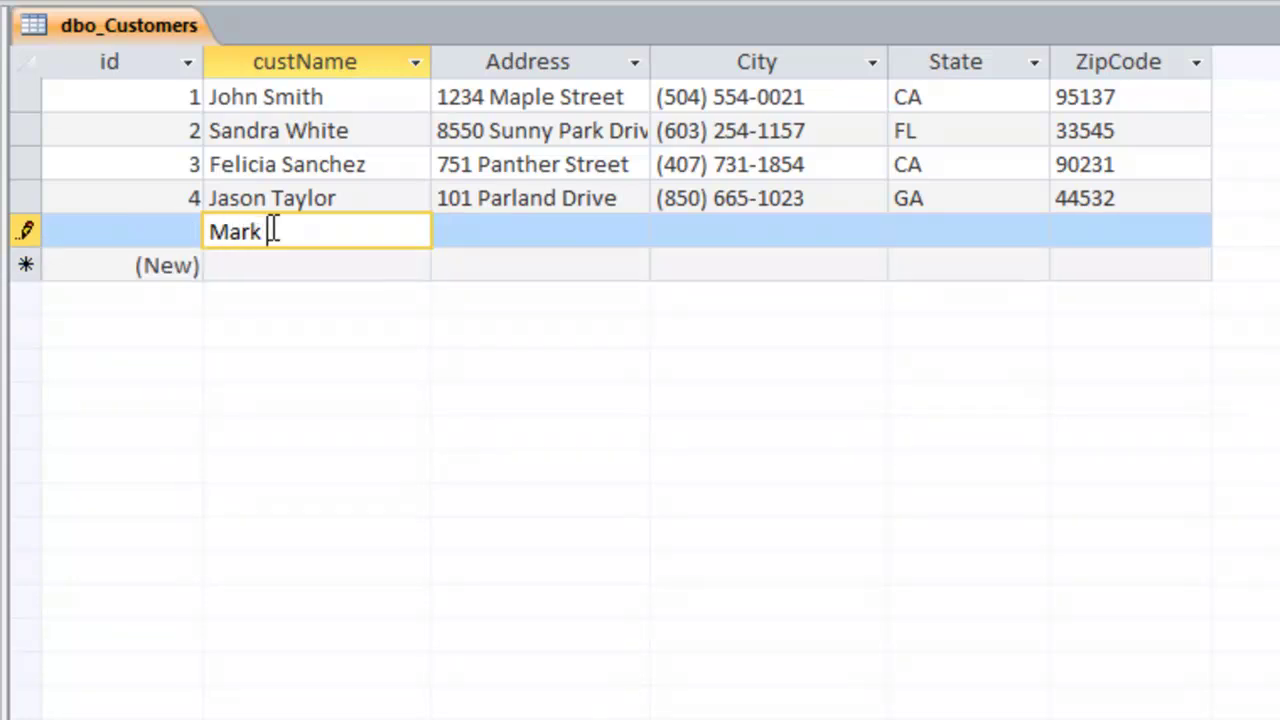
text( Thomas)
key(Tab)
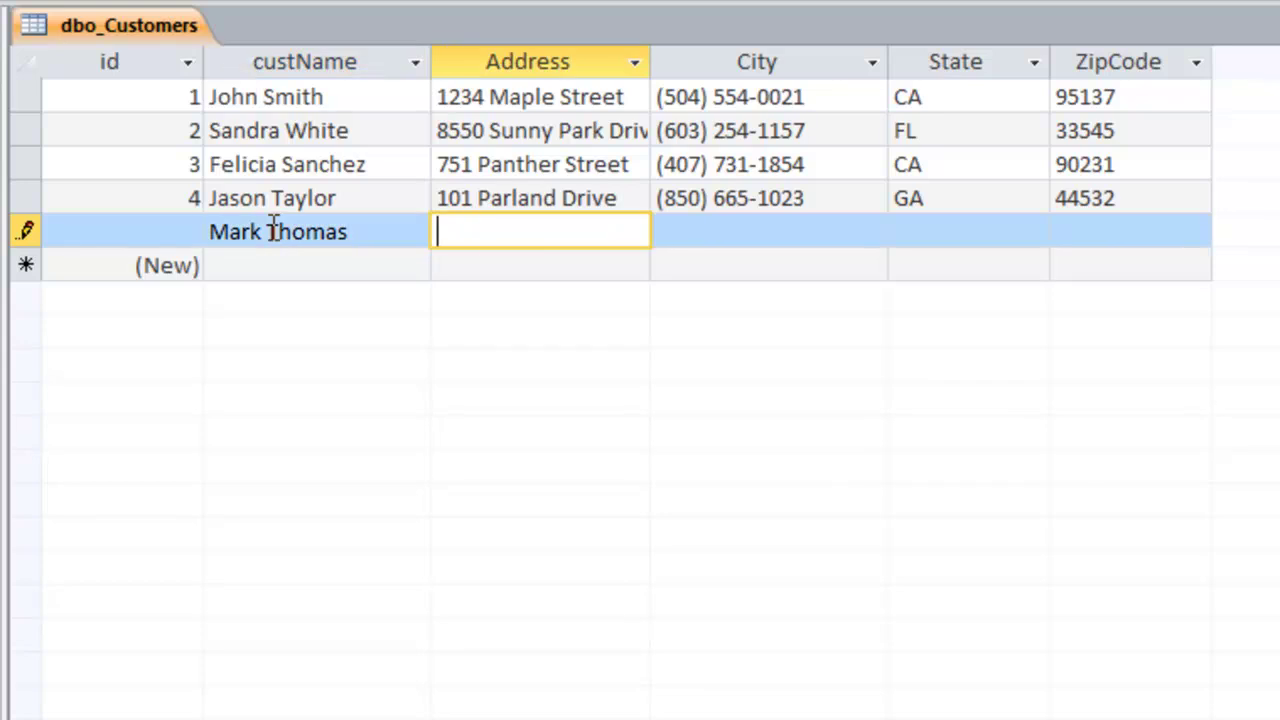
text(1234 Some)
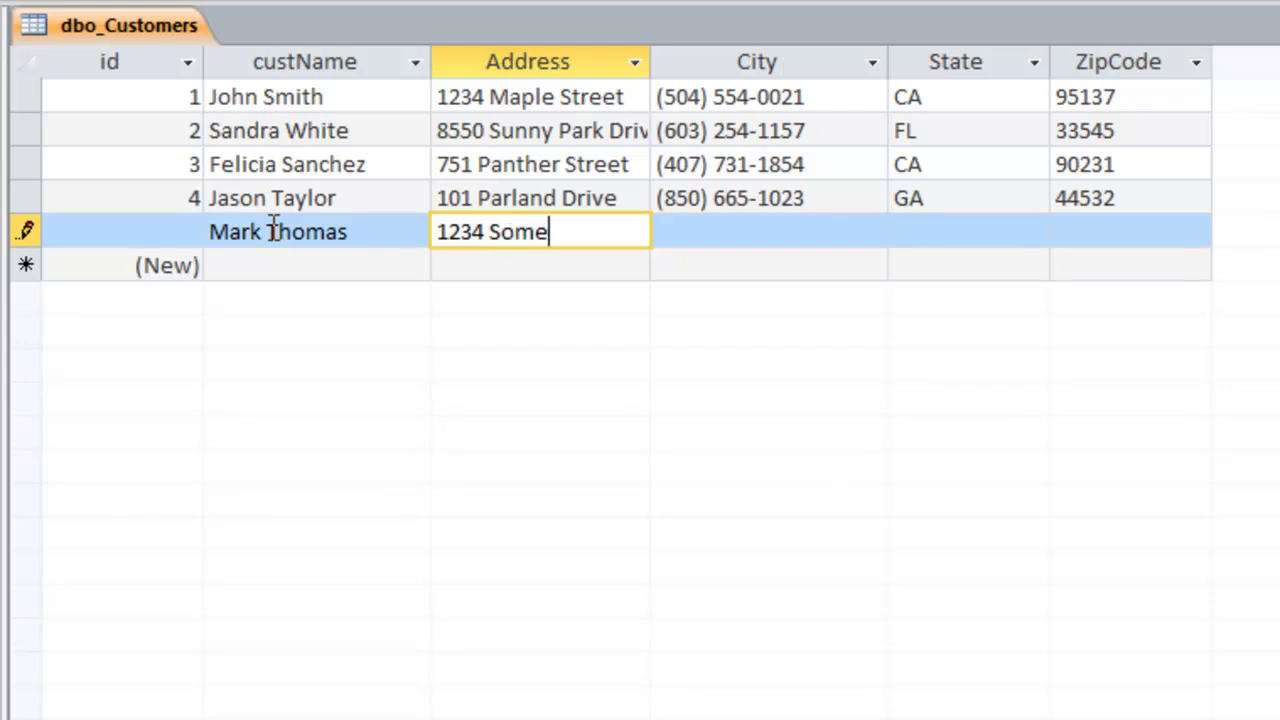
text(where Stre)
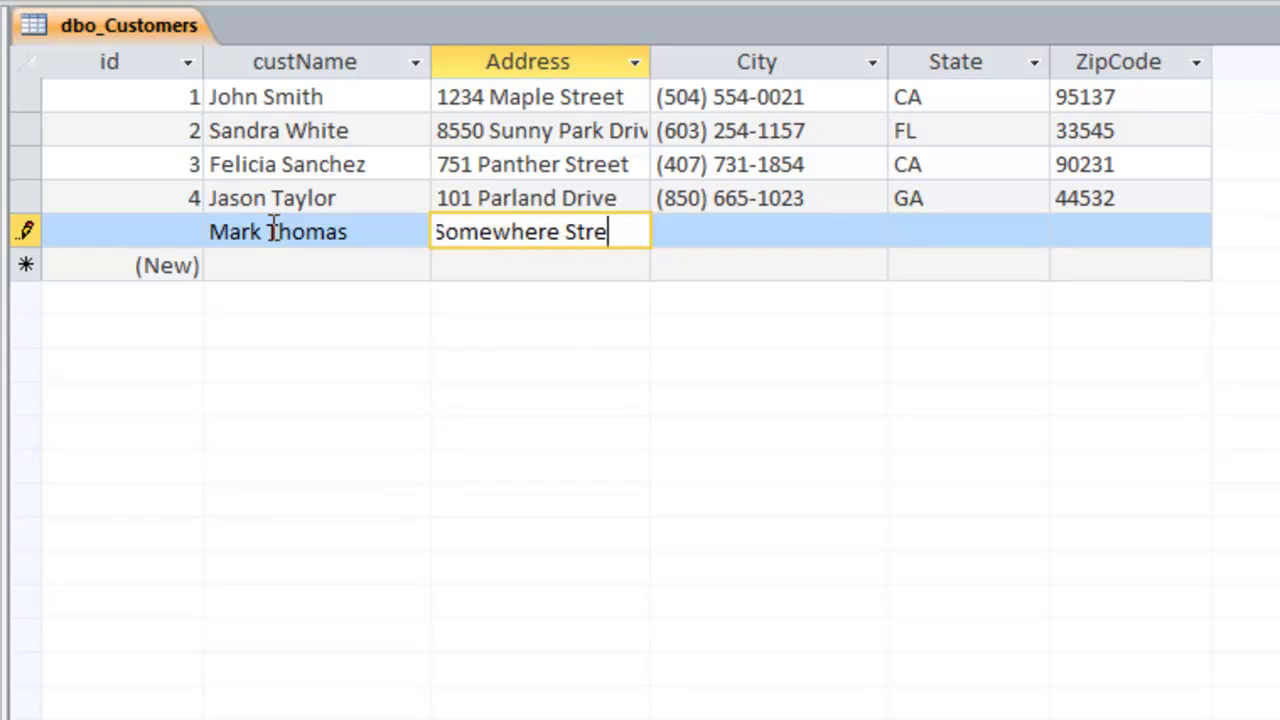
text(et)
key(Tab)
text(()
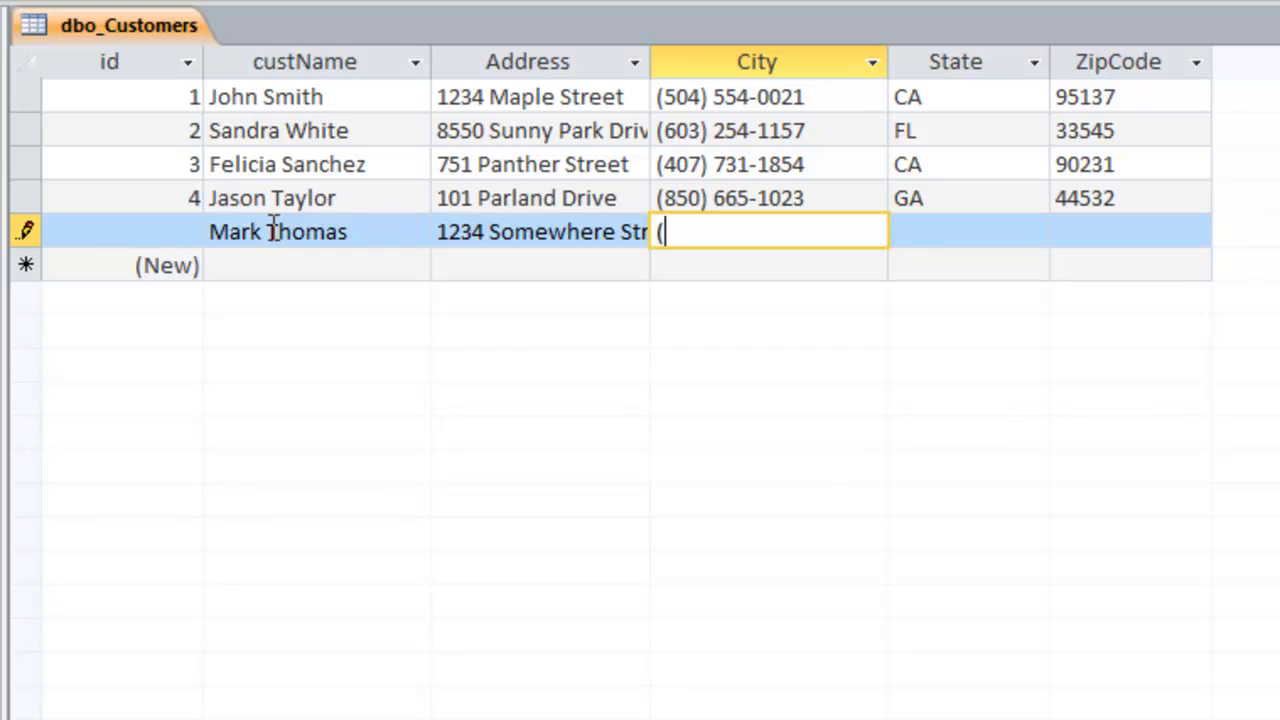
text(800) 55)
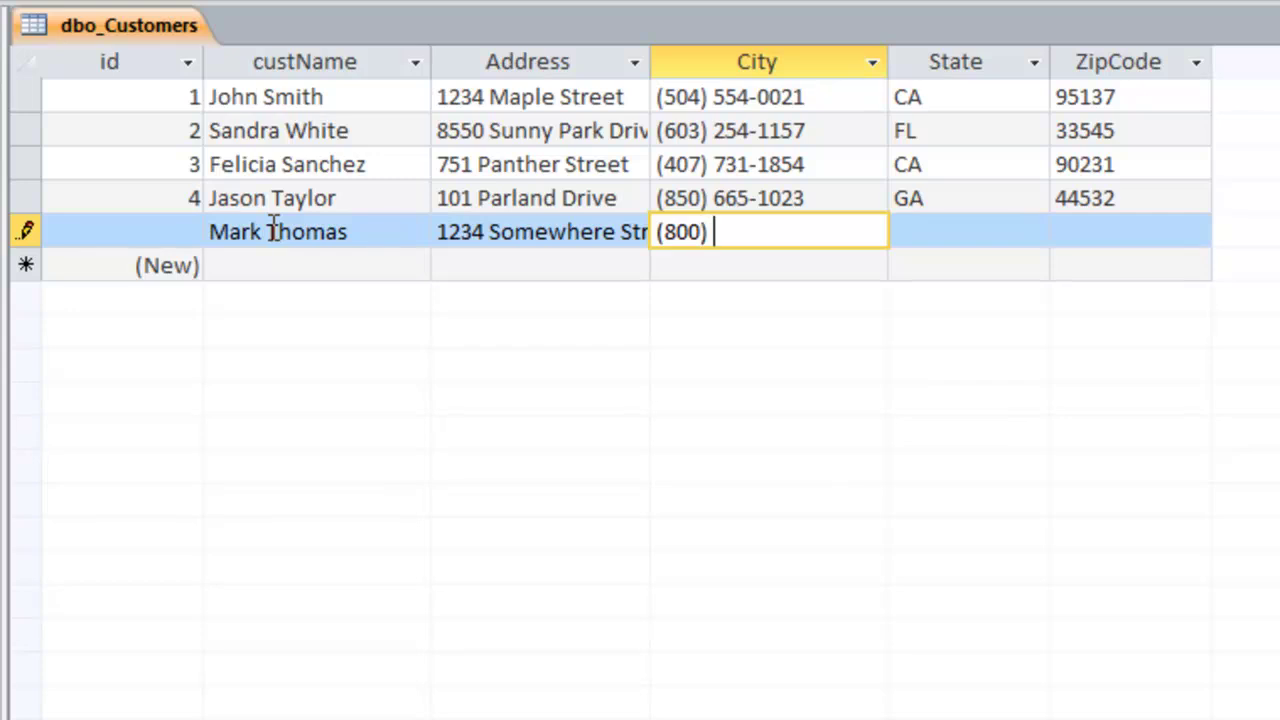
text(5-1234)
key(Tab)
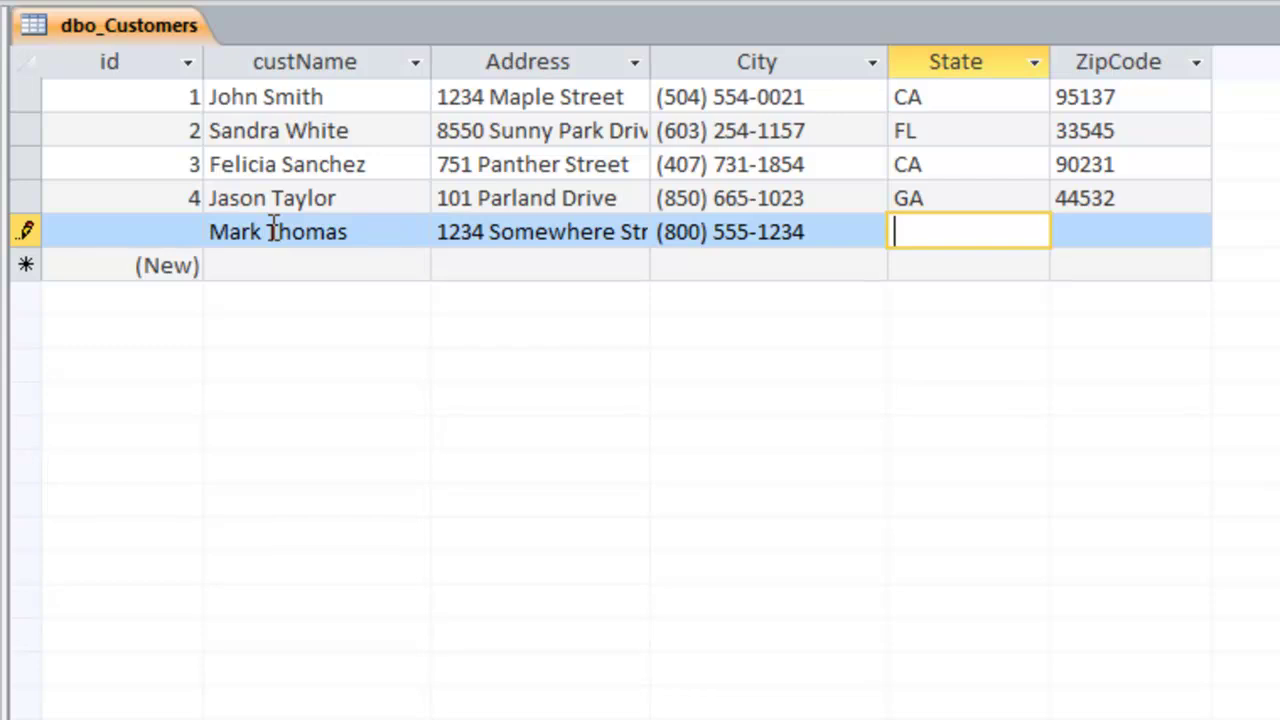
text(WA)
key(Tab)
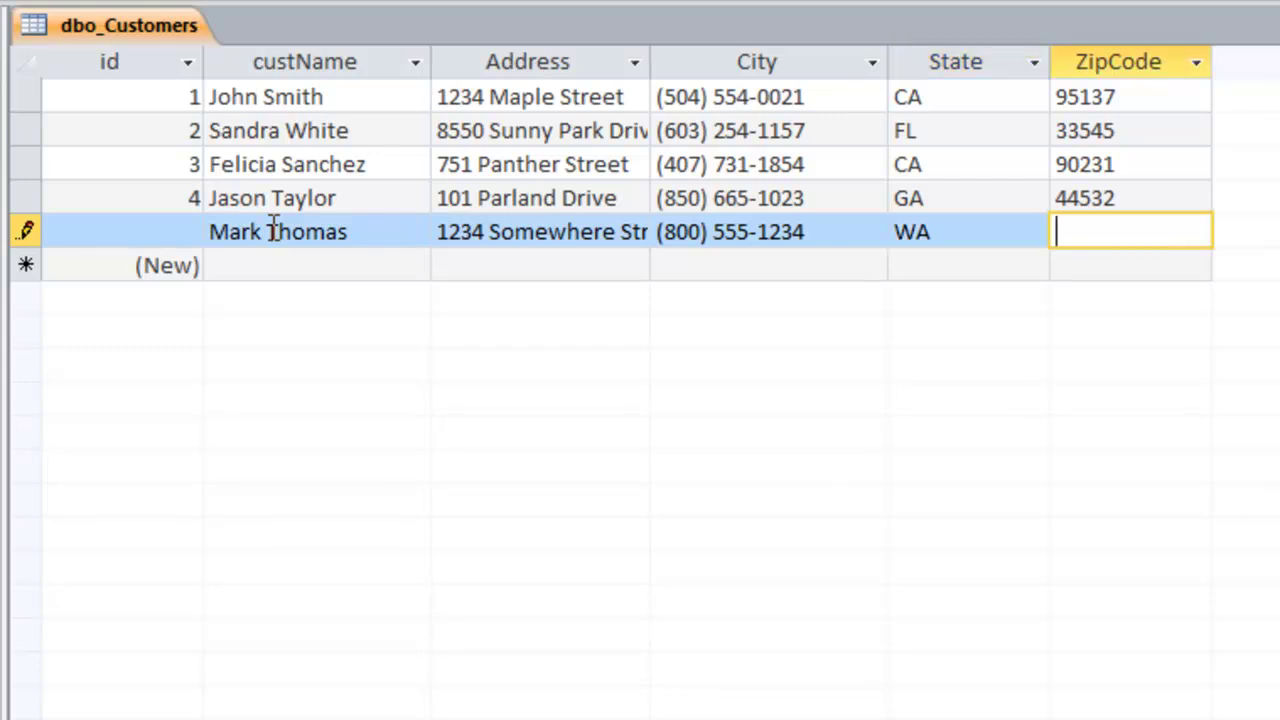
text(99100)
key(Tab)
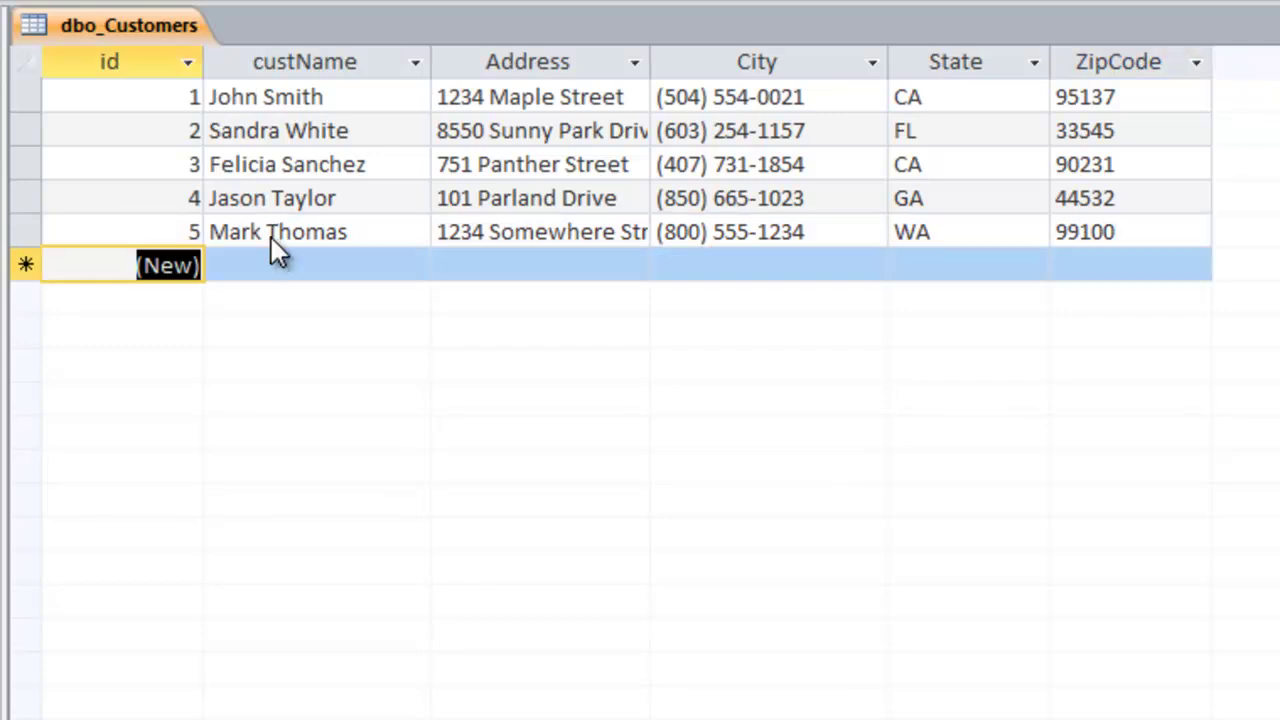
Delete the fifth customer record (id 5) from dbo_Customers and confirm the deletion.
click(33, 232)
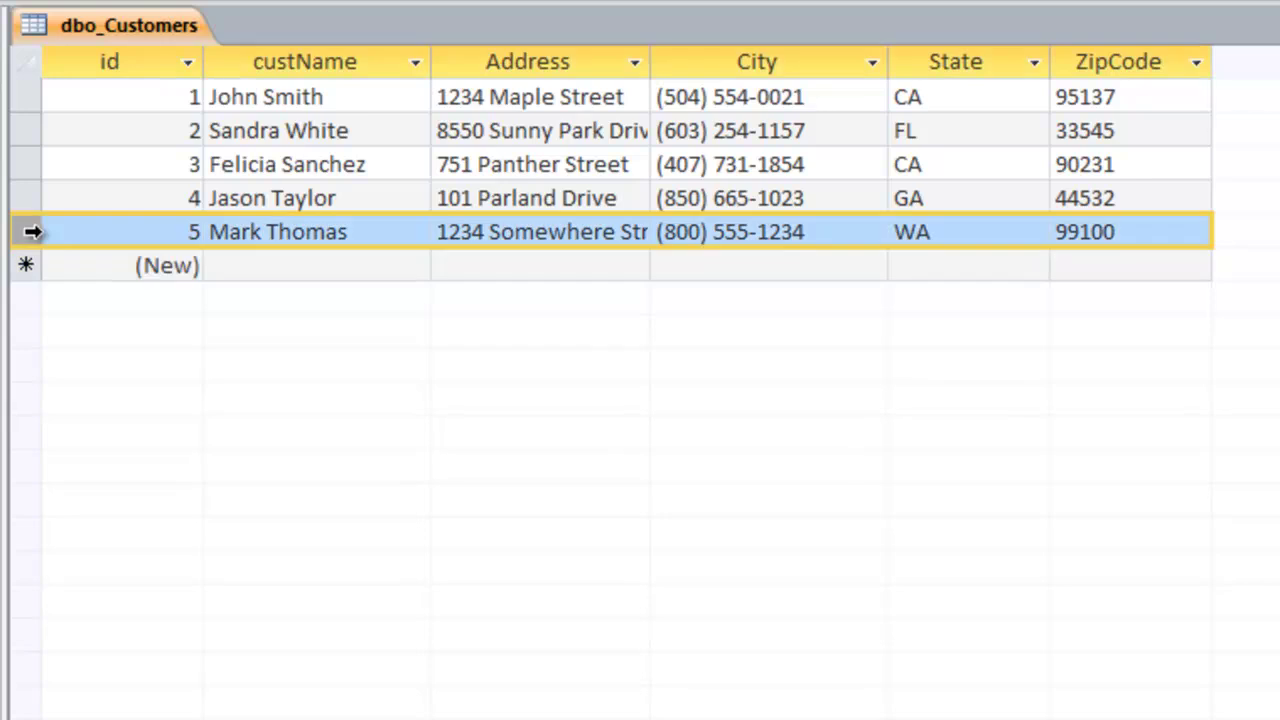
right_click(31, 232)
click(112, 288)
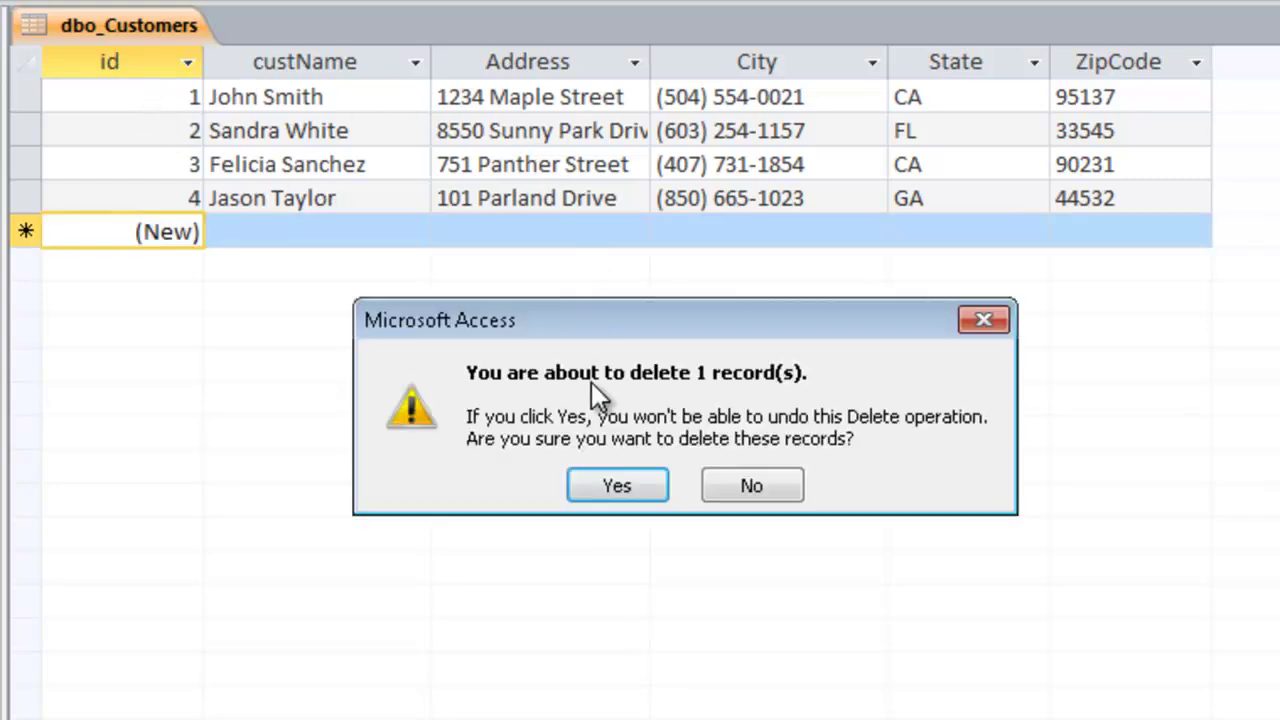
click(606, 481)
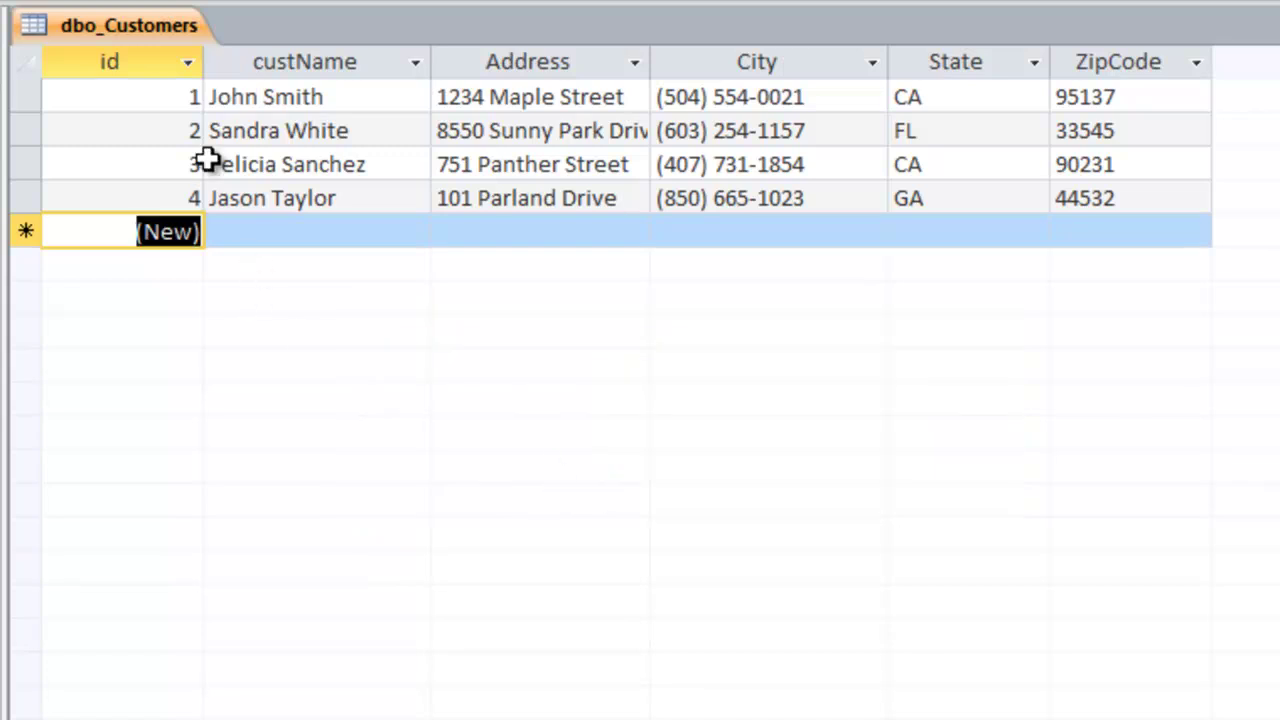